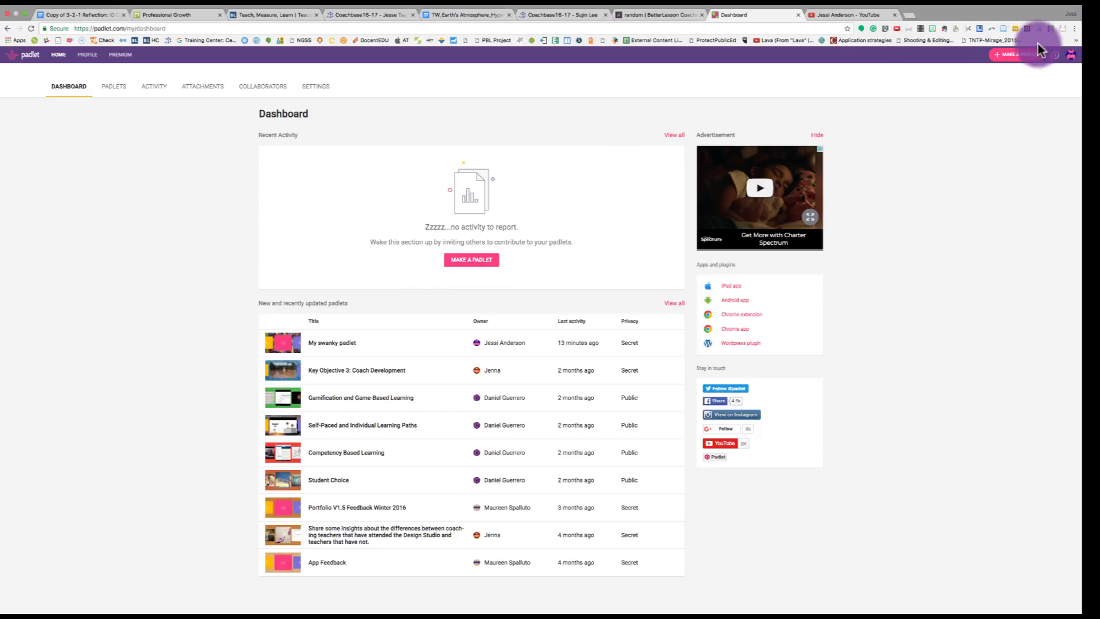
Create a new padlet with the dashboard's MAKE A PADLET button
left_click(1002, 62)
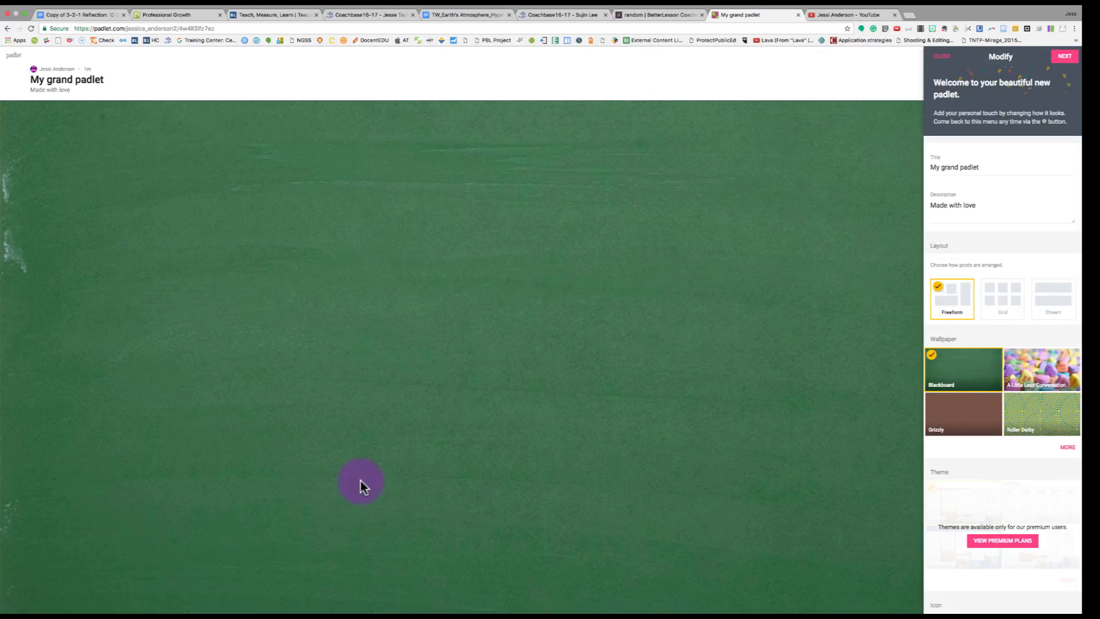
Replace the padlet title with 'Earth's Atmosphere'
left_click(986, 167)
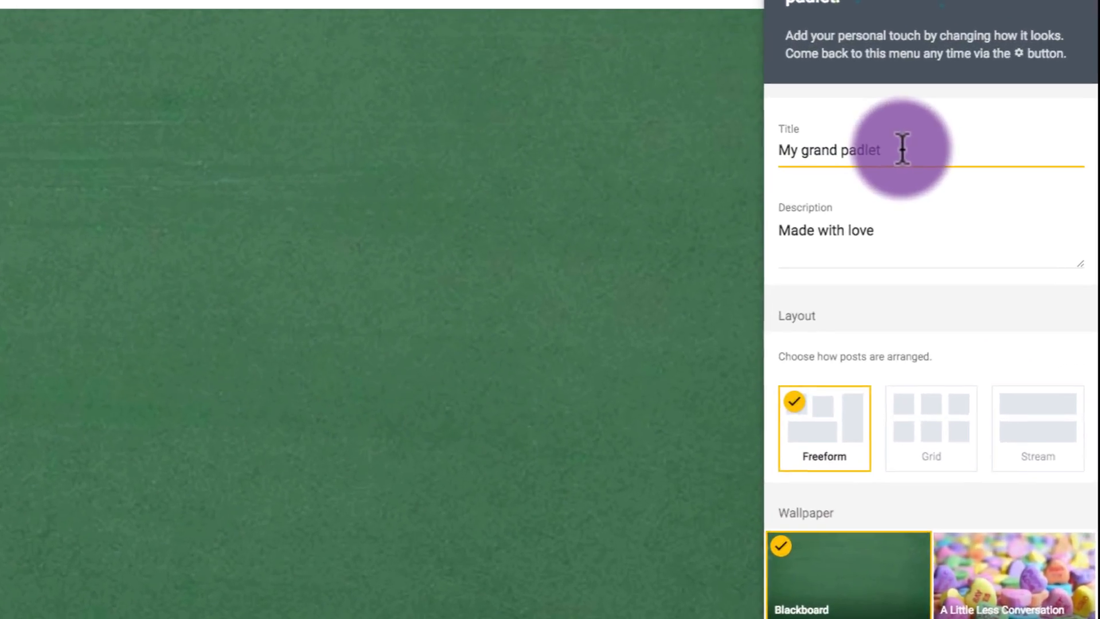
key("ctrl+a")
key("BackSpace")
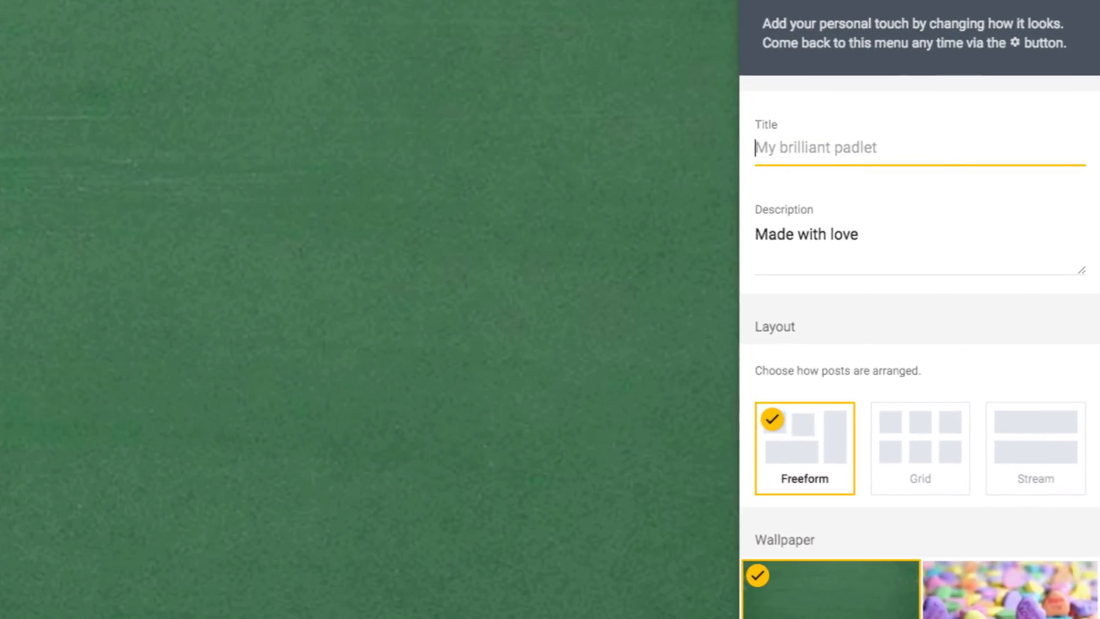
type("Earth's Atmosphere")
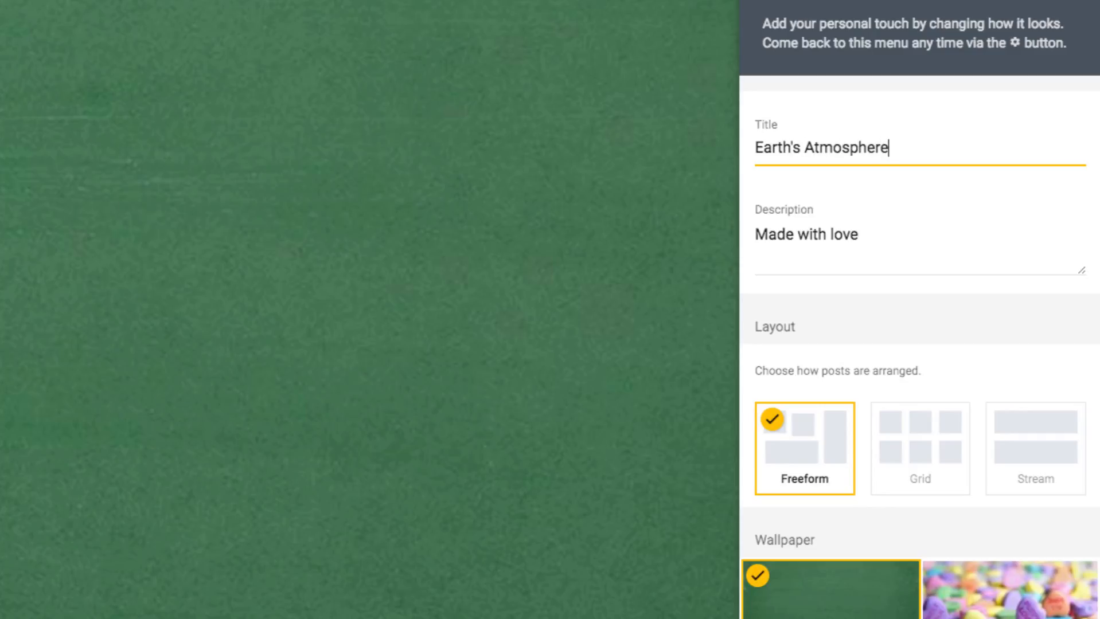
Replace the description with 'Objectives:' followed by two dash lines
left_click(893, 237)
left_click_drag(876, 235, 741, 228)
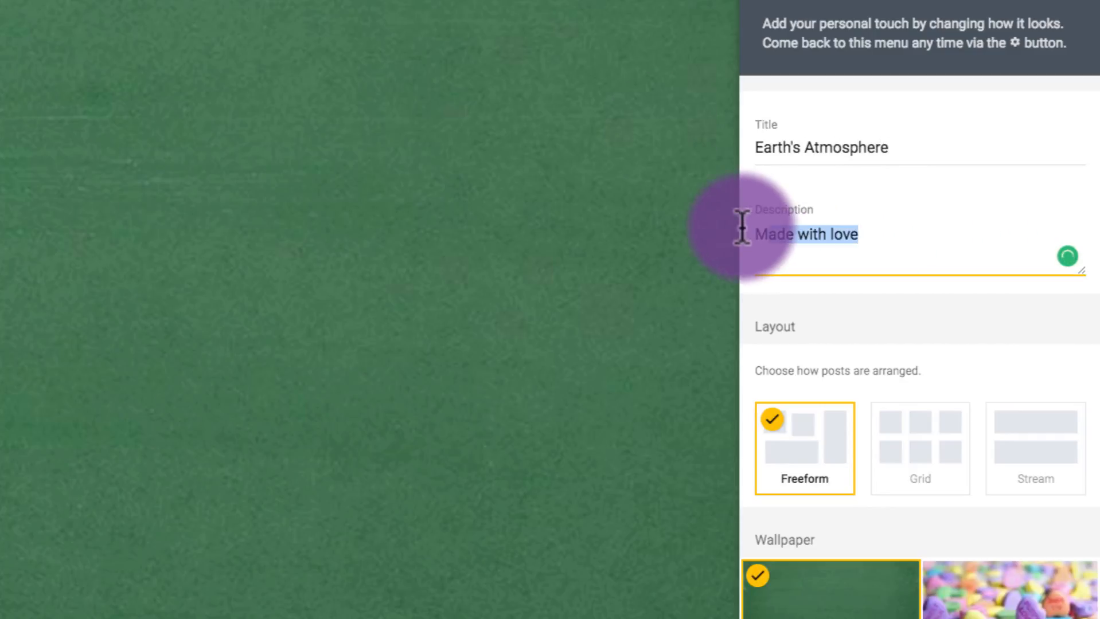
key("BackSpace")
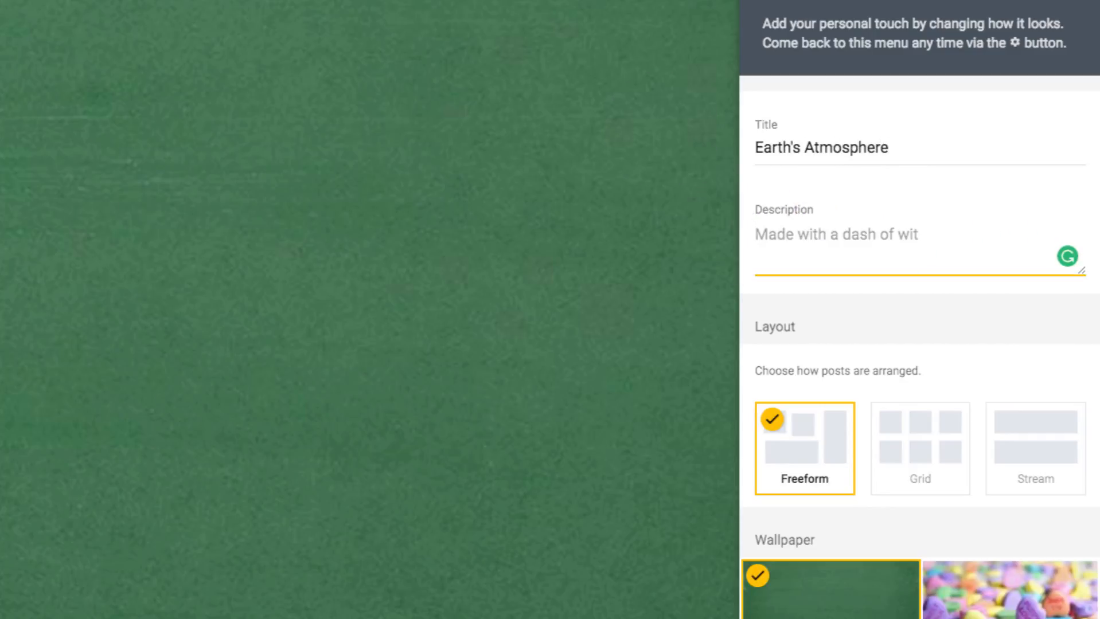
type("Objectives")
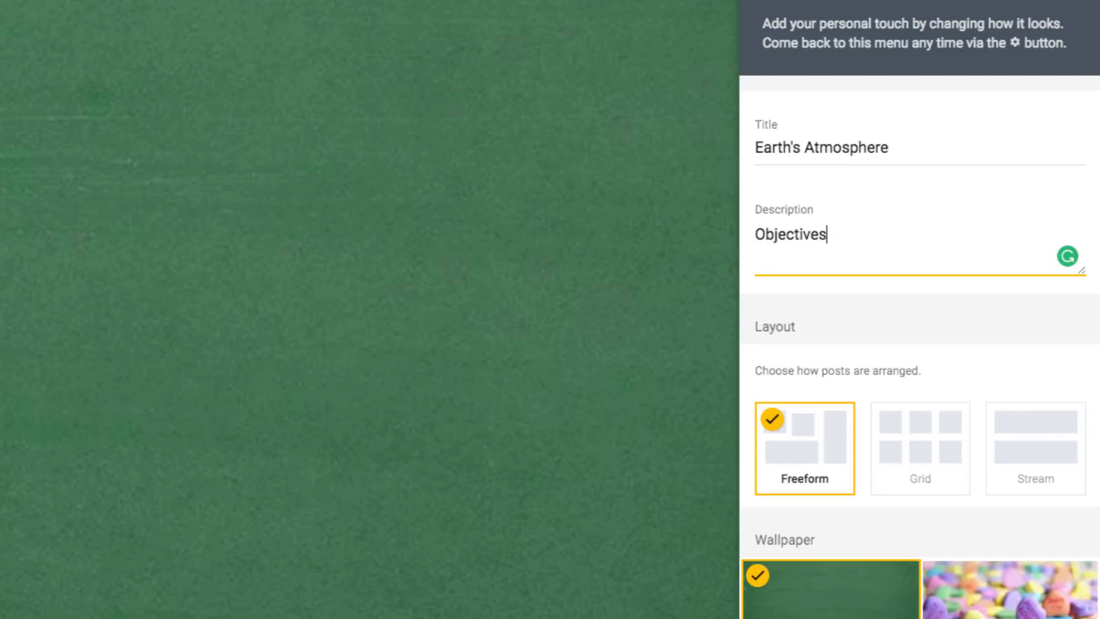
type(":")
key("Return")
type("-")
key("Return")
type("-")
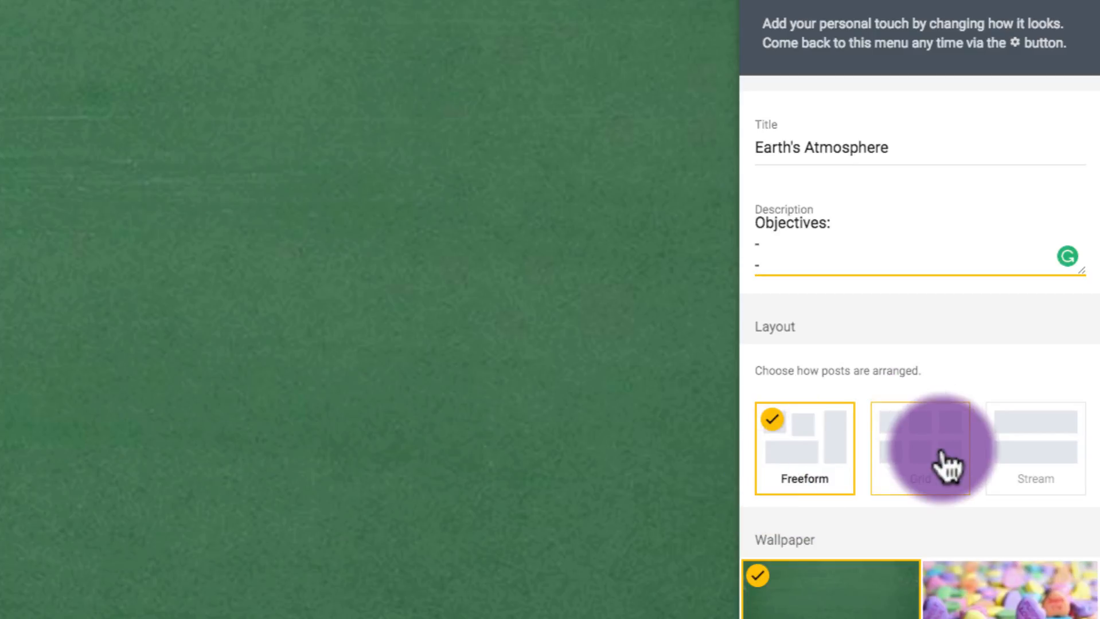
Set the padlet layout to Grid
left_click(929, 467)
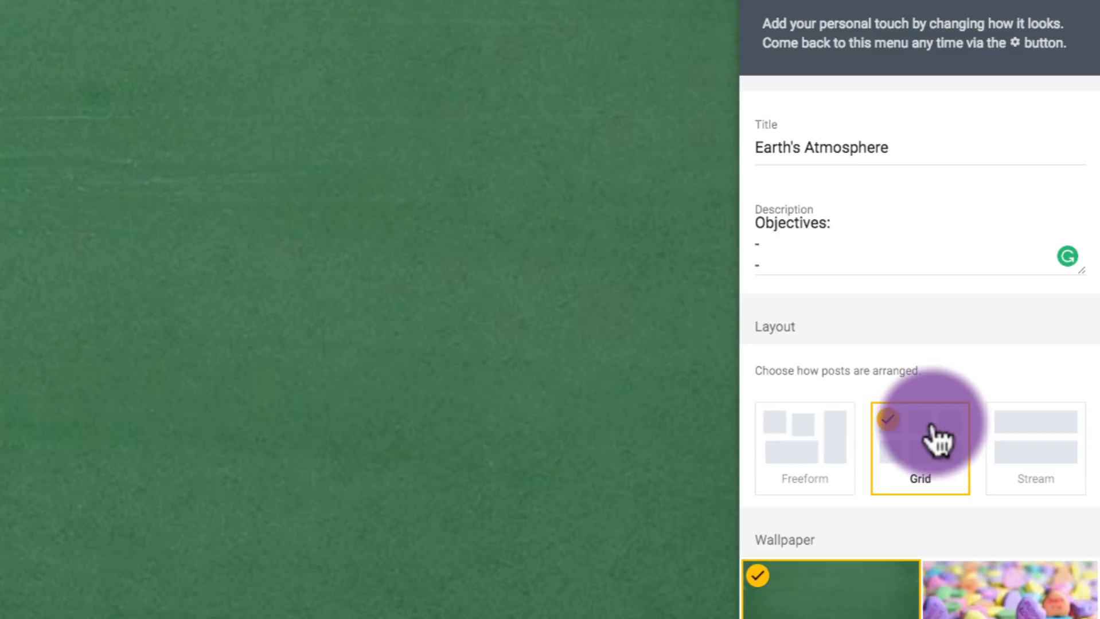
left_click(1031, 459)
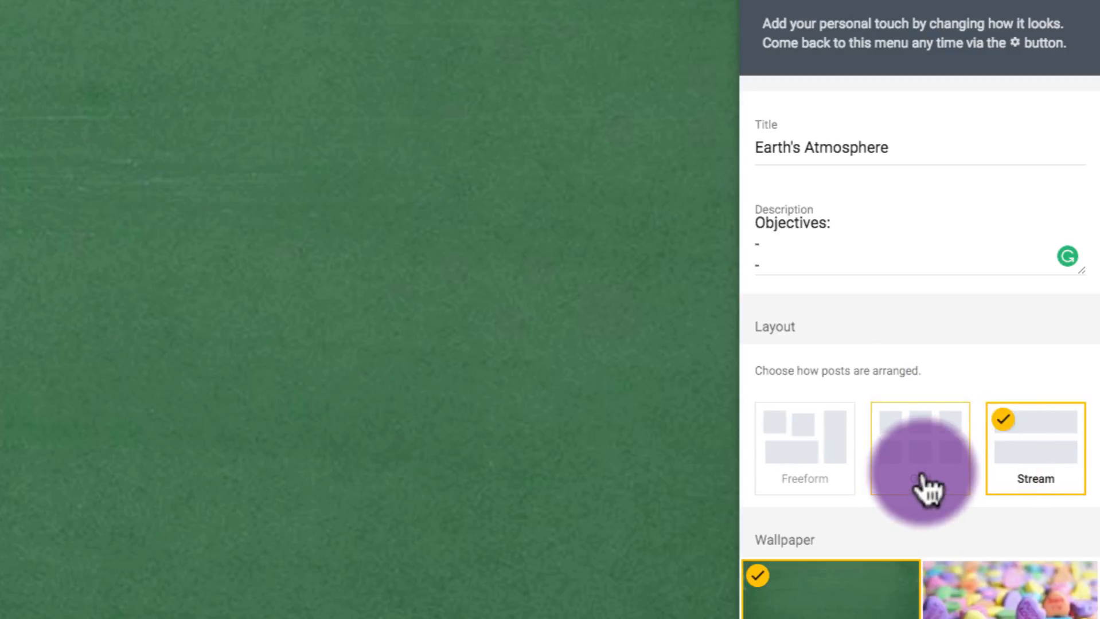
left_click(928, 485)
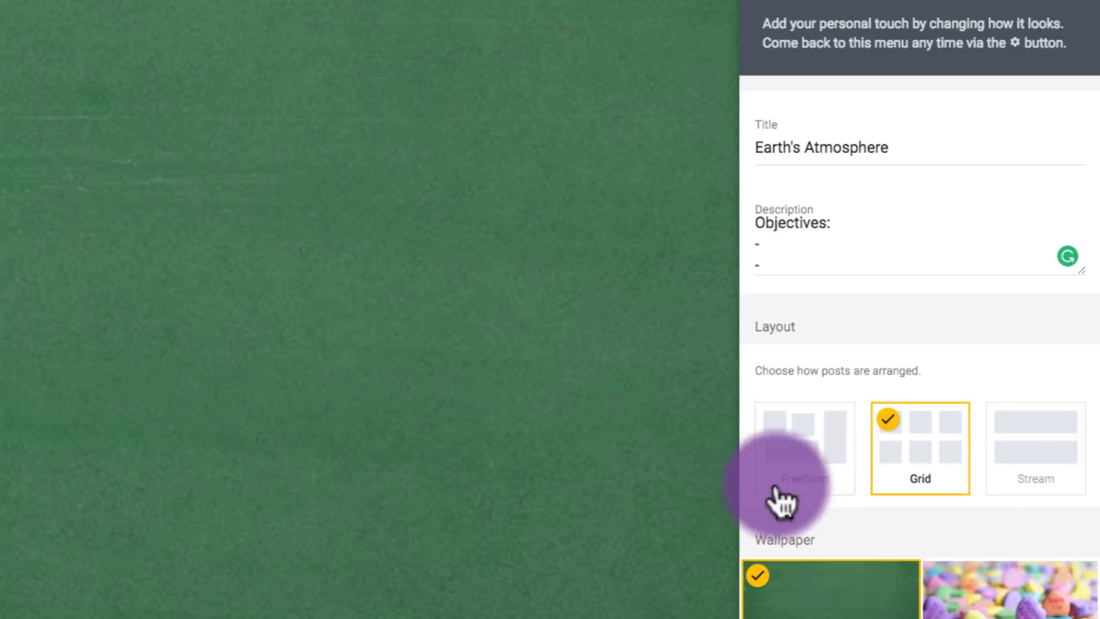
Apply the Confetti wallpaper from the full wallpaper gallery
left_click(1012, 547)
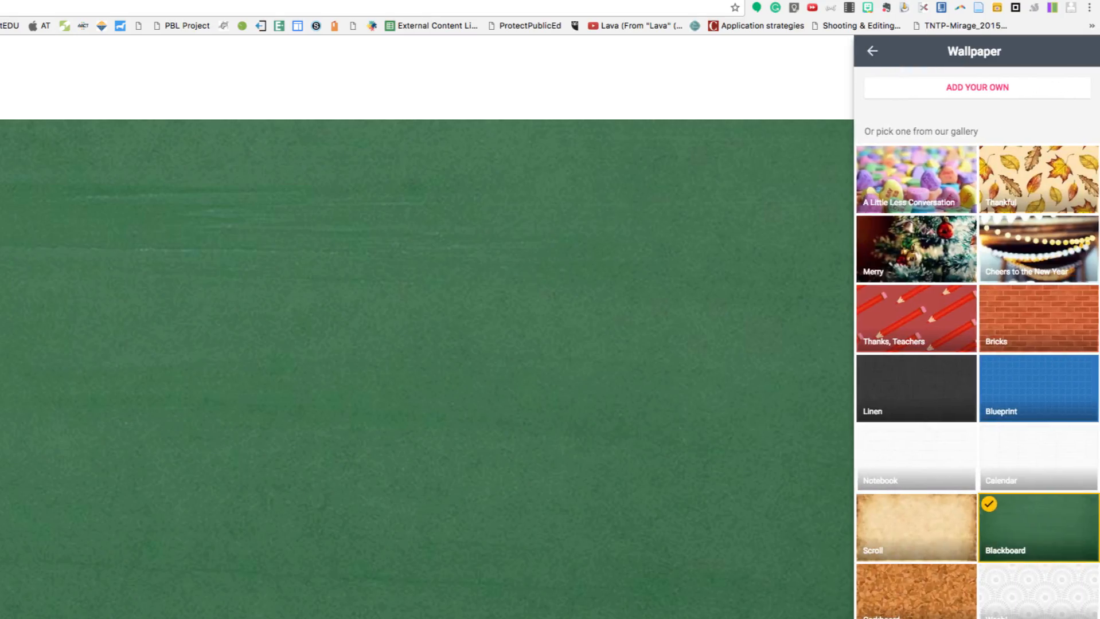
scroll(1032, 144, "down", 15)
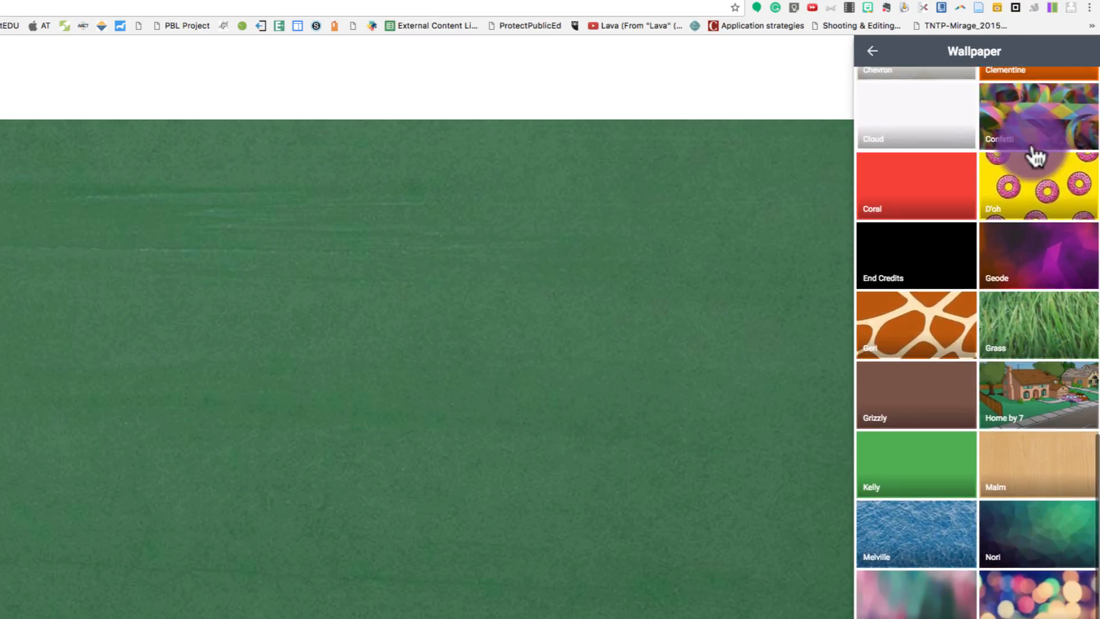
left_click(1033, 131)
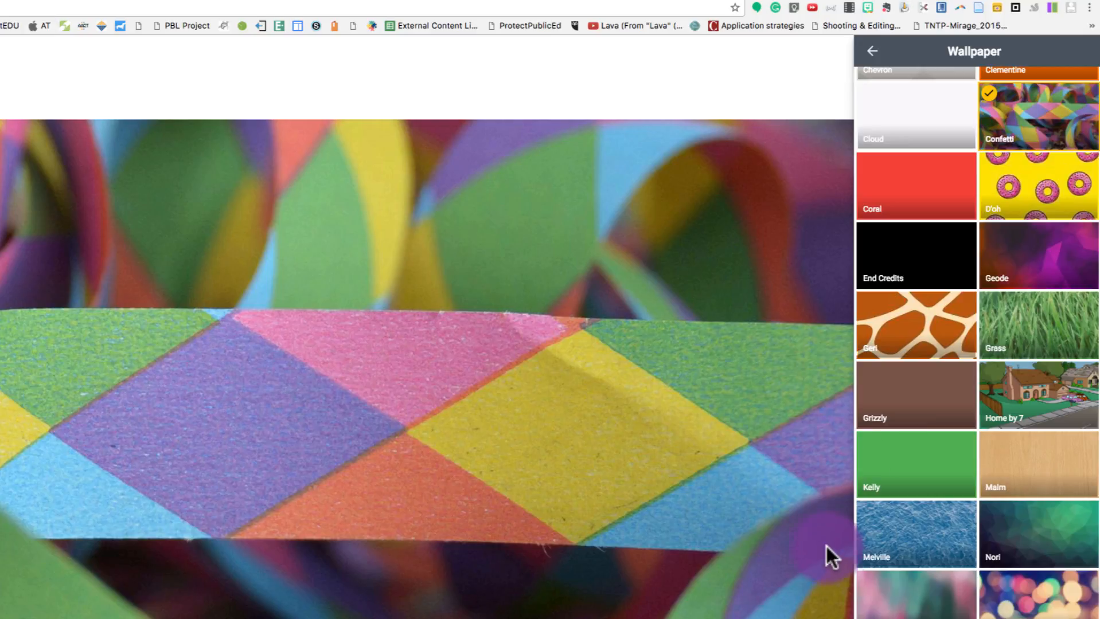
left_click(872, 52)
scroll(1032, 544, "down", 8)
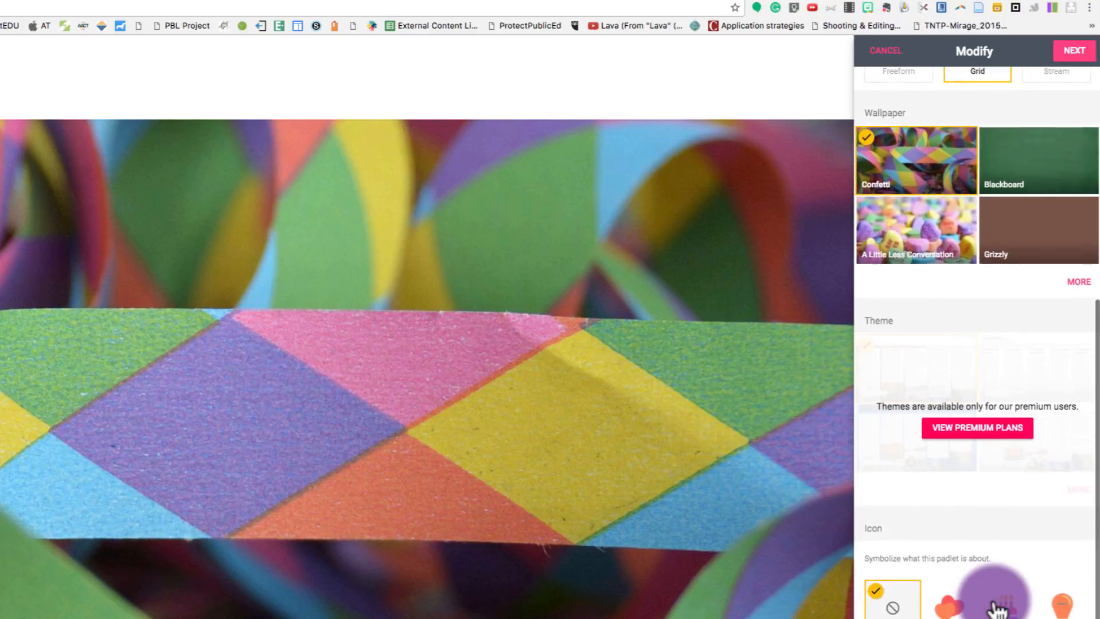
scroll(988, 481, "down", 5)
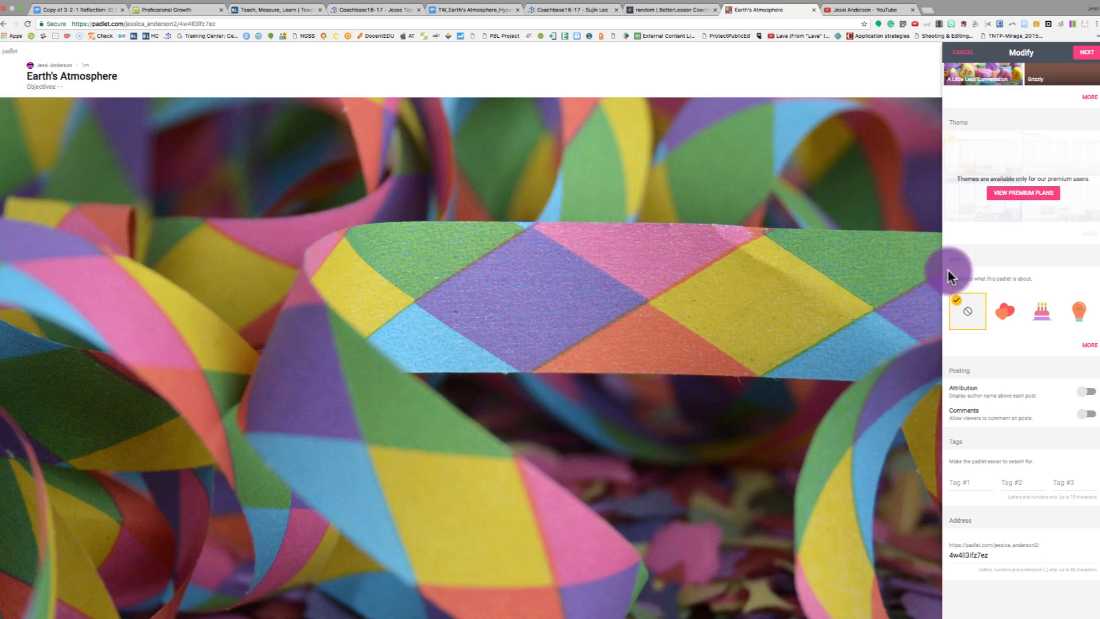
Pick the cloud icon from the icon gallery for the padlet
left_click(1091, 346)
scroll(1047, 510, "down", 3)
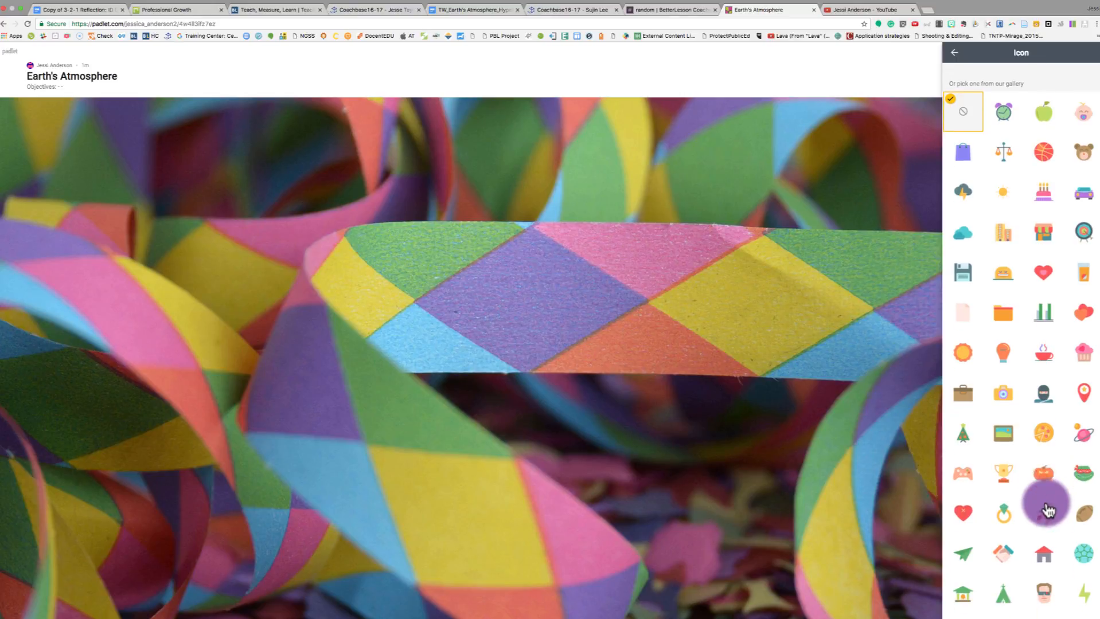
scroll(1047, 508, "up", 2)
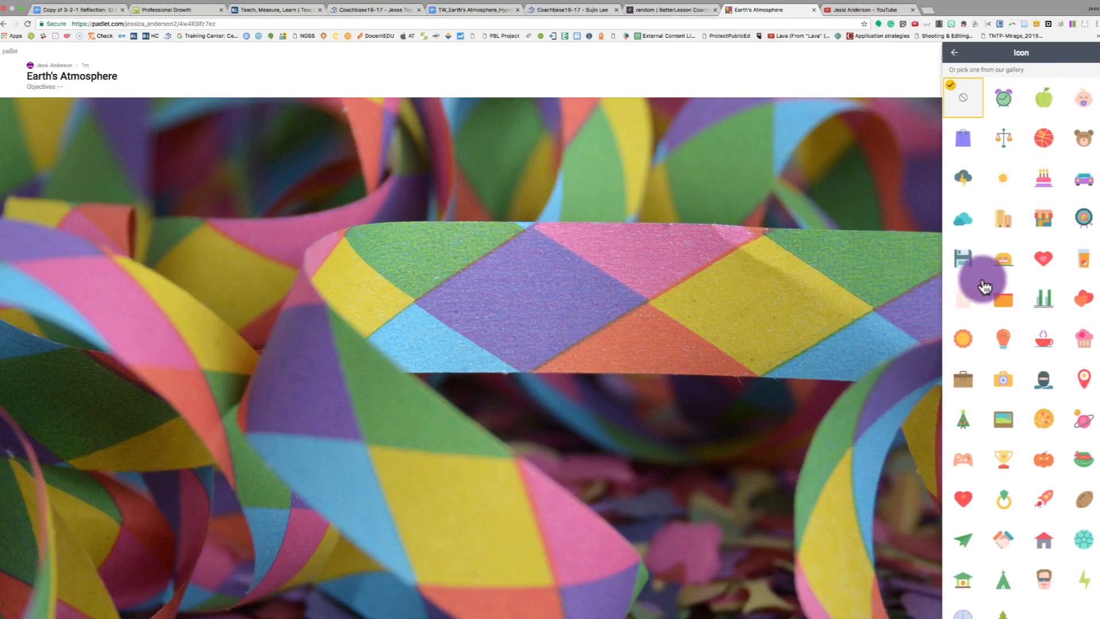
left_click(962, 223)
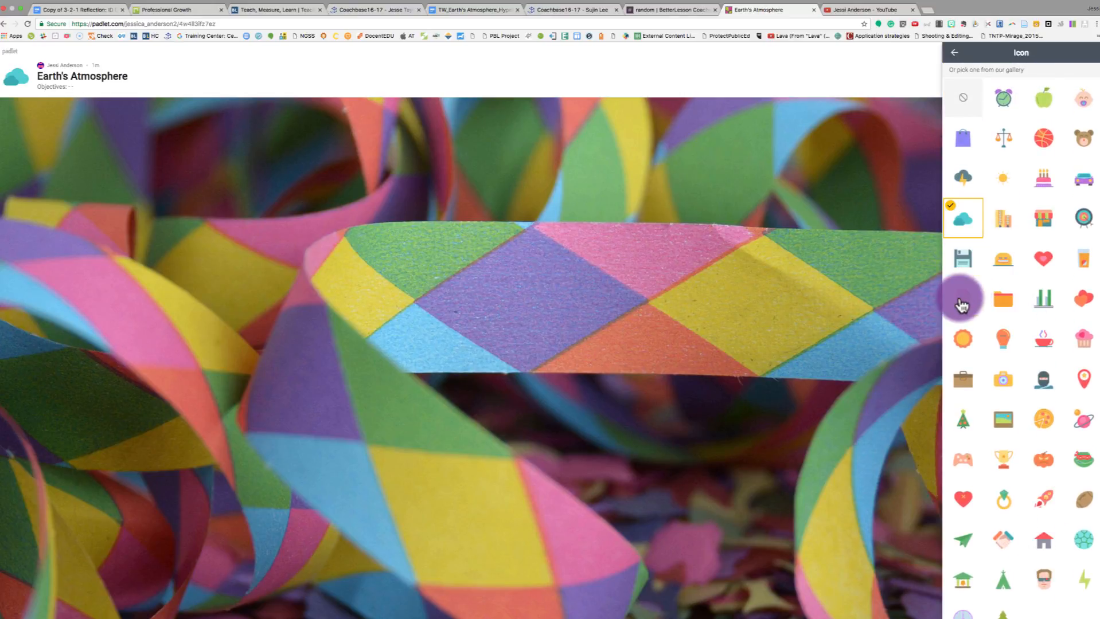
left_click(955, 54)
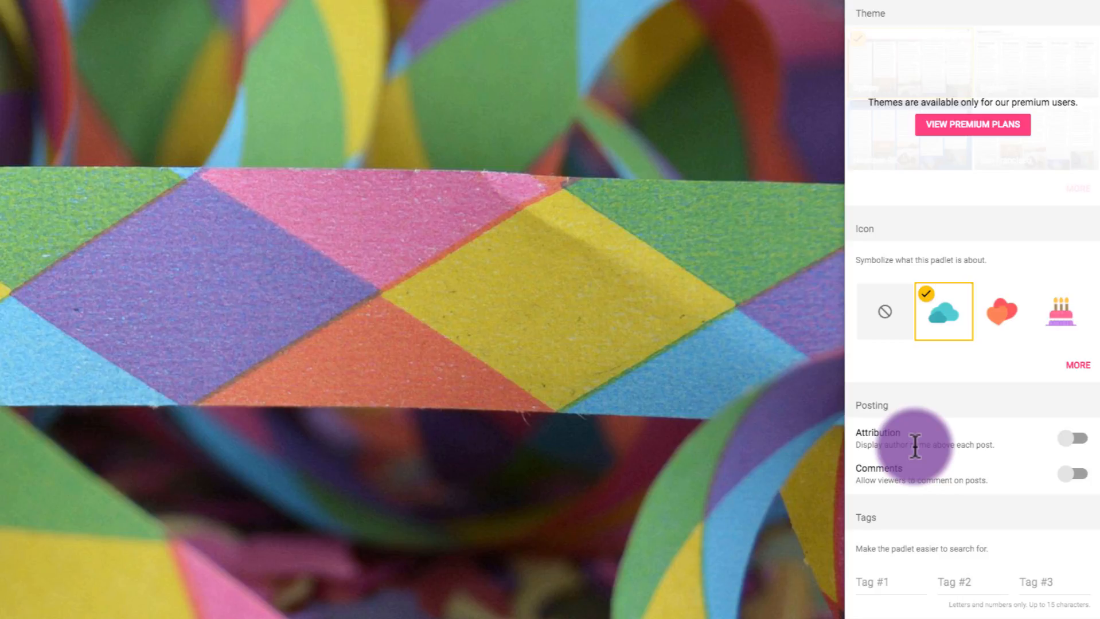
Turn on the Attribution and Comments toggles under Posting
left_click(1075, 439)
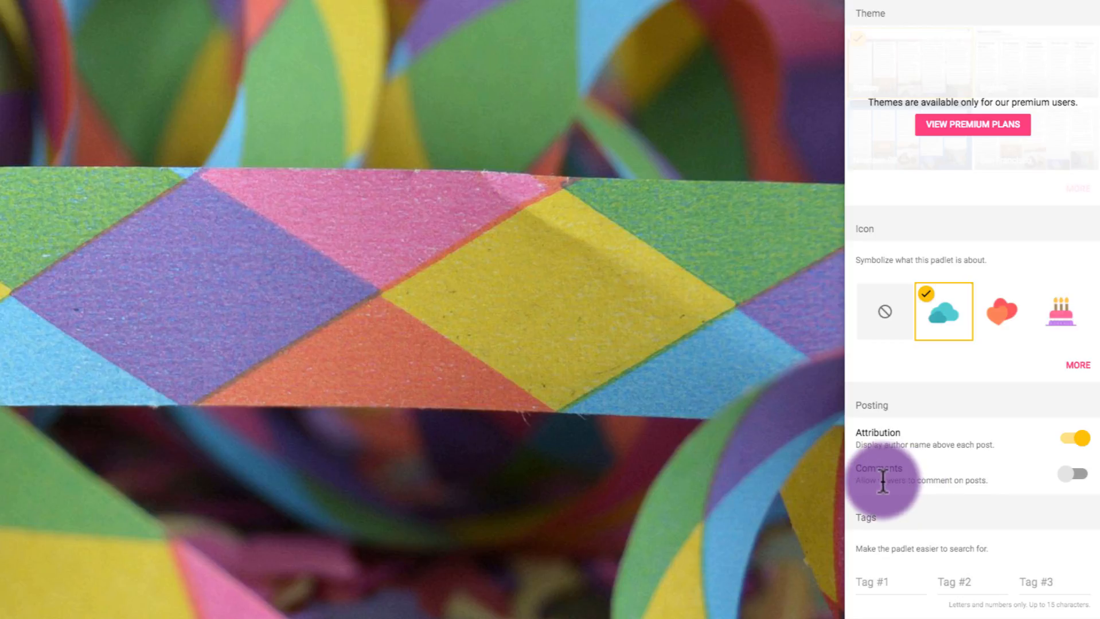
left_click(1073, 475)
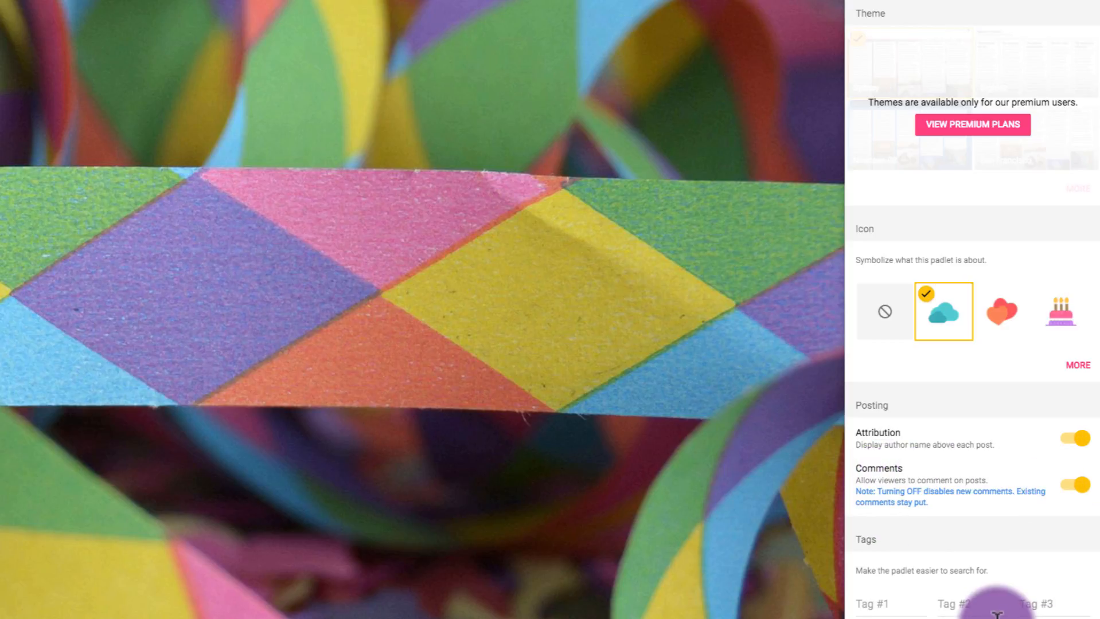
left_click(1077, 483)
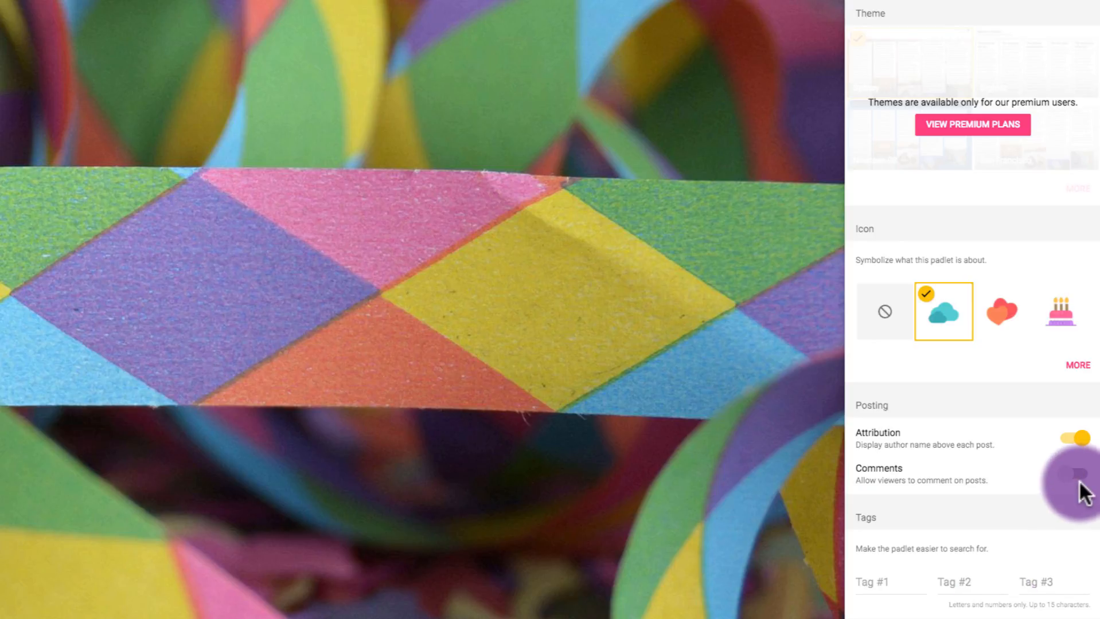
left_click(1071, 485)
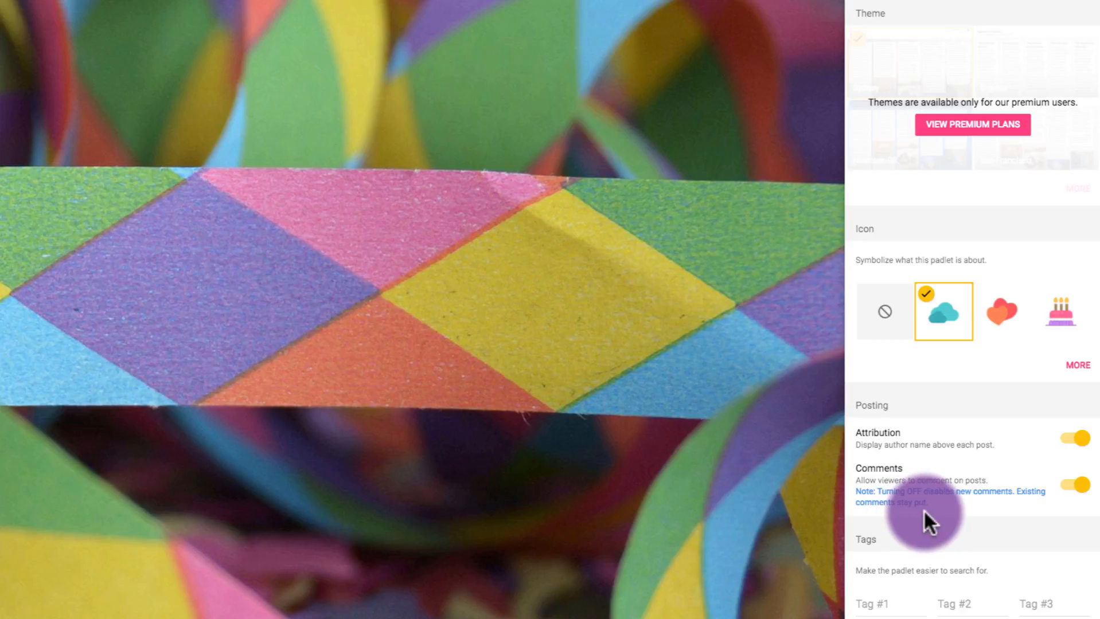
scroll(1055, 519, "down", 1)
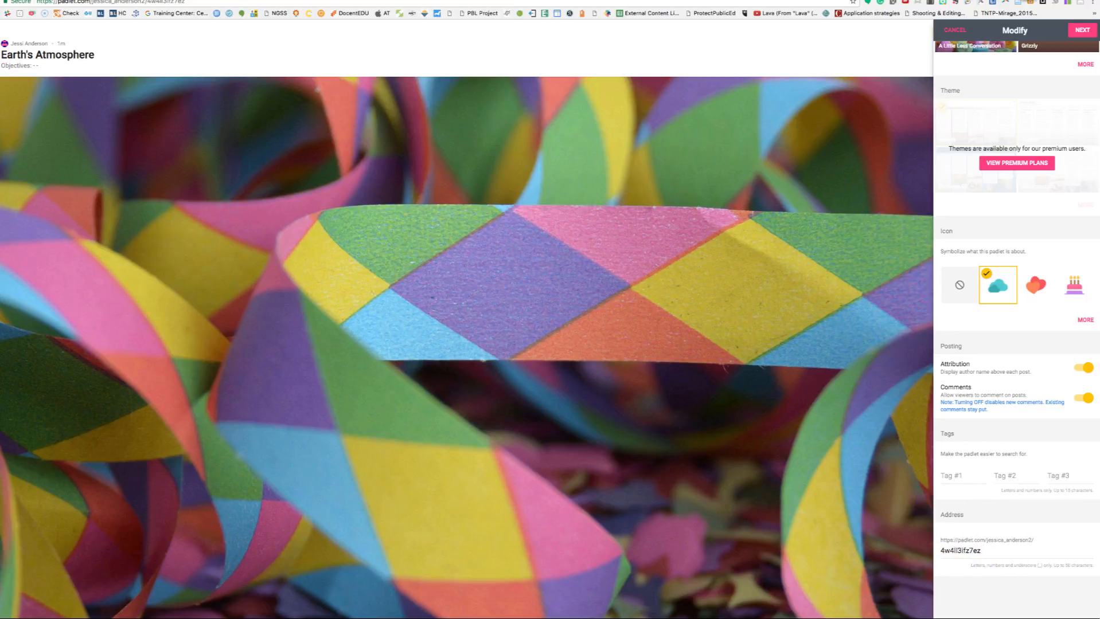
Set the padlet's privacy to Secret in People & Privacy, after trying the other options
left_click(1081, 31)
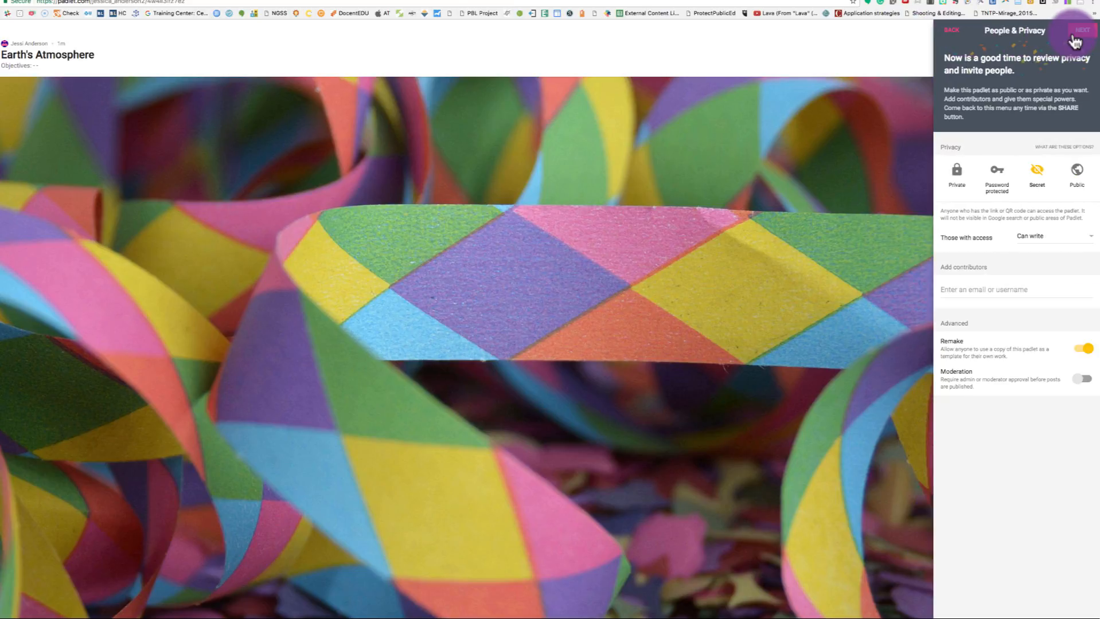
left_click(998, 177)
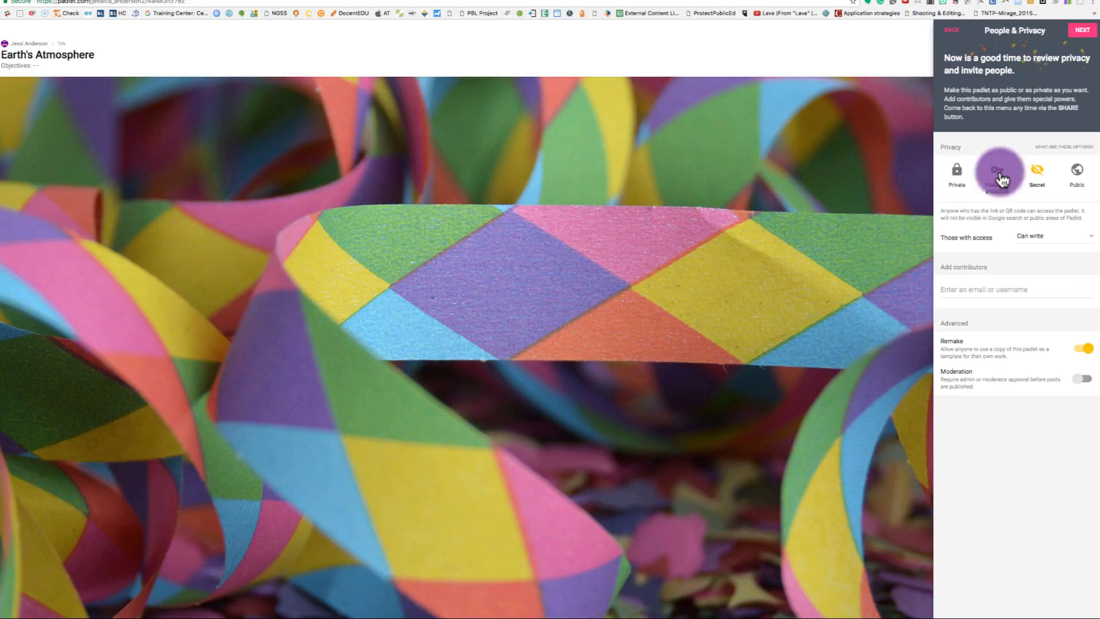
left_click(959, 194)
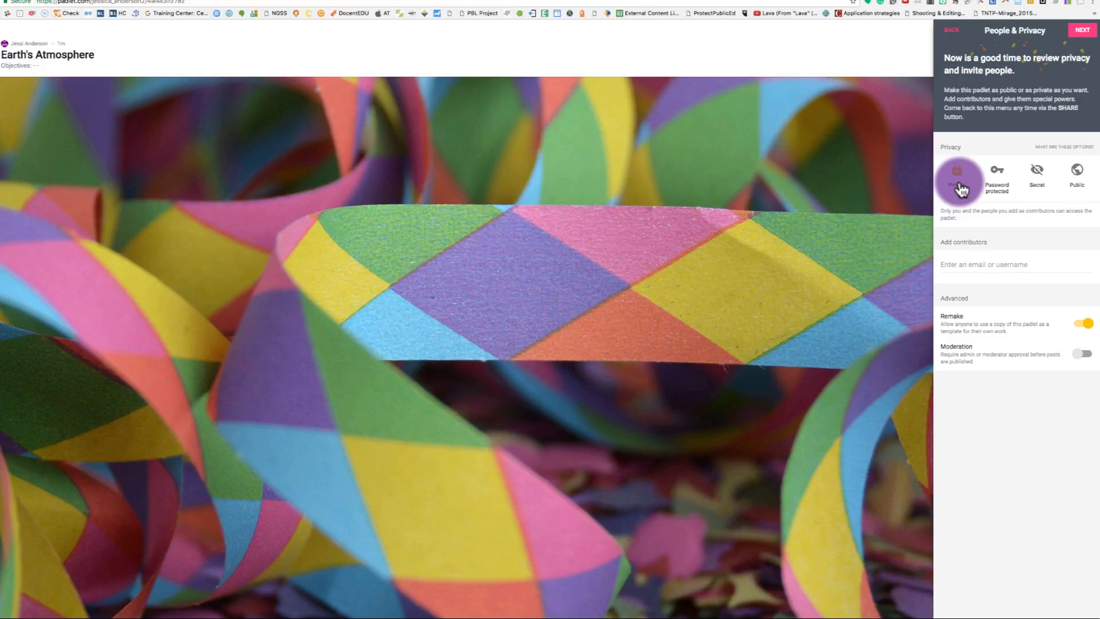
left_click(996, 182)
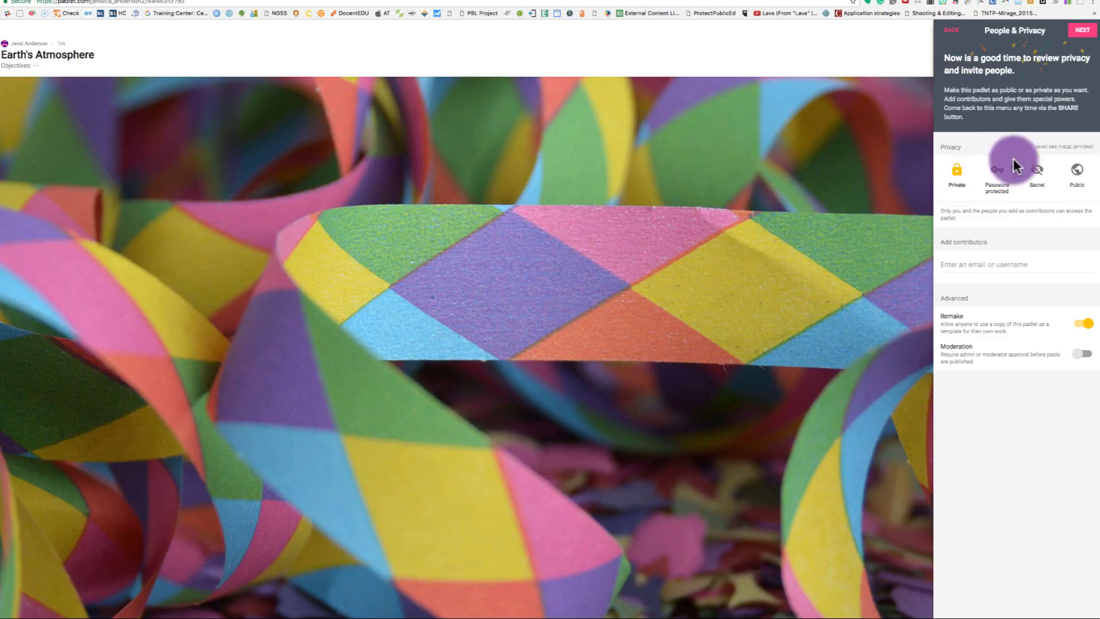
left_click(1021, 235)
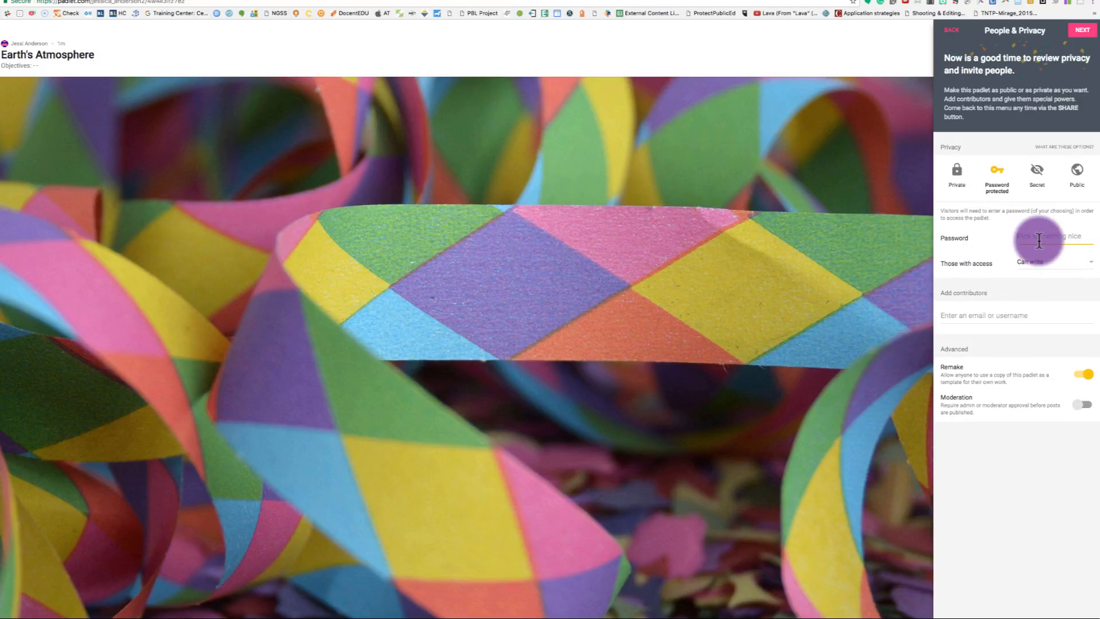
type("cloud")
left_click(1036, 238)
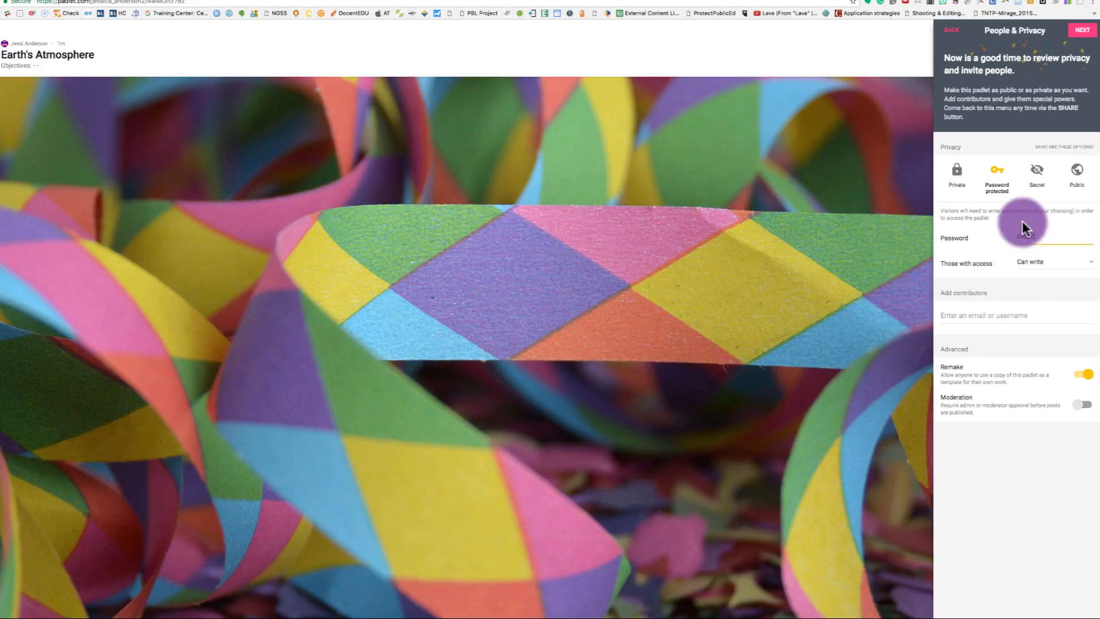
left_click(1002, 180)
left_click(1040, 173)
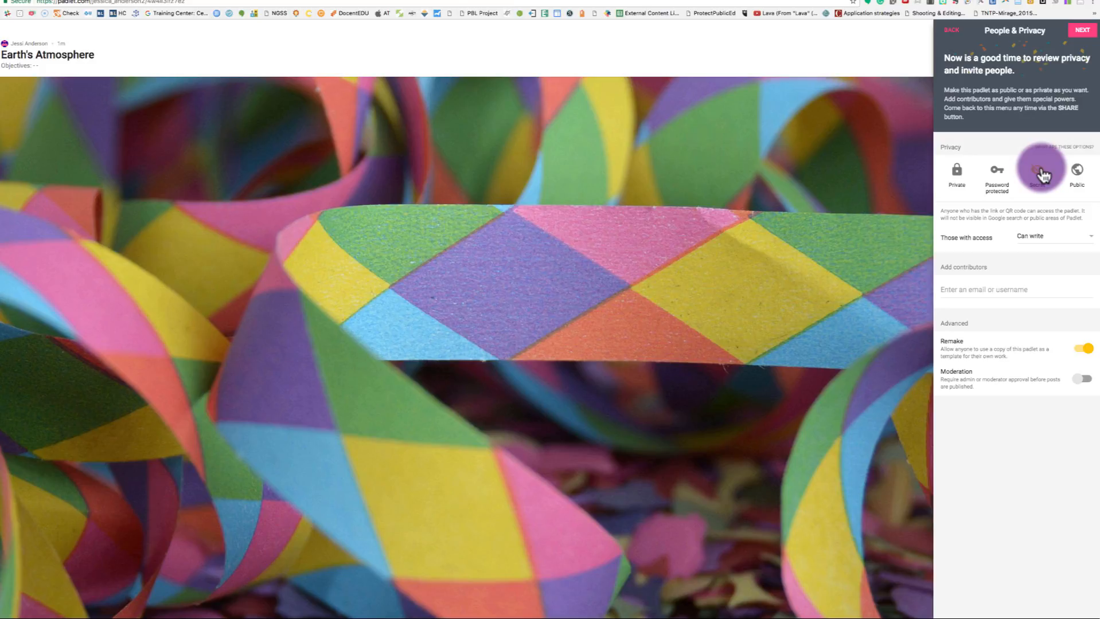
left_click(1080, 174)
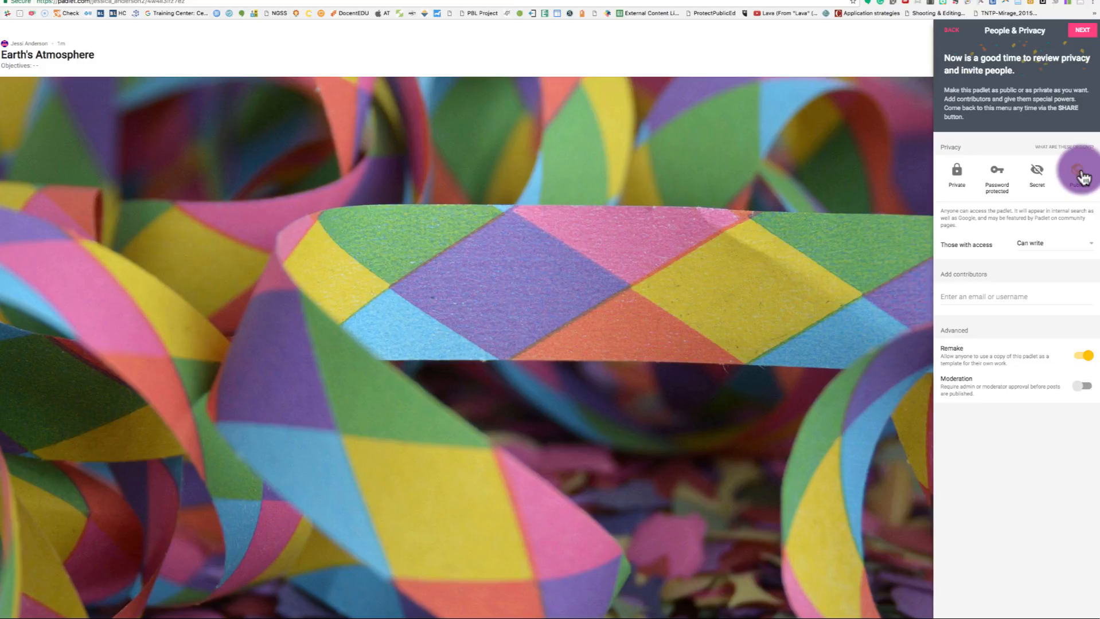
left_click(1037, 174)
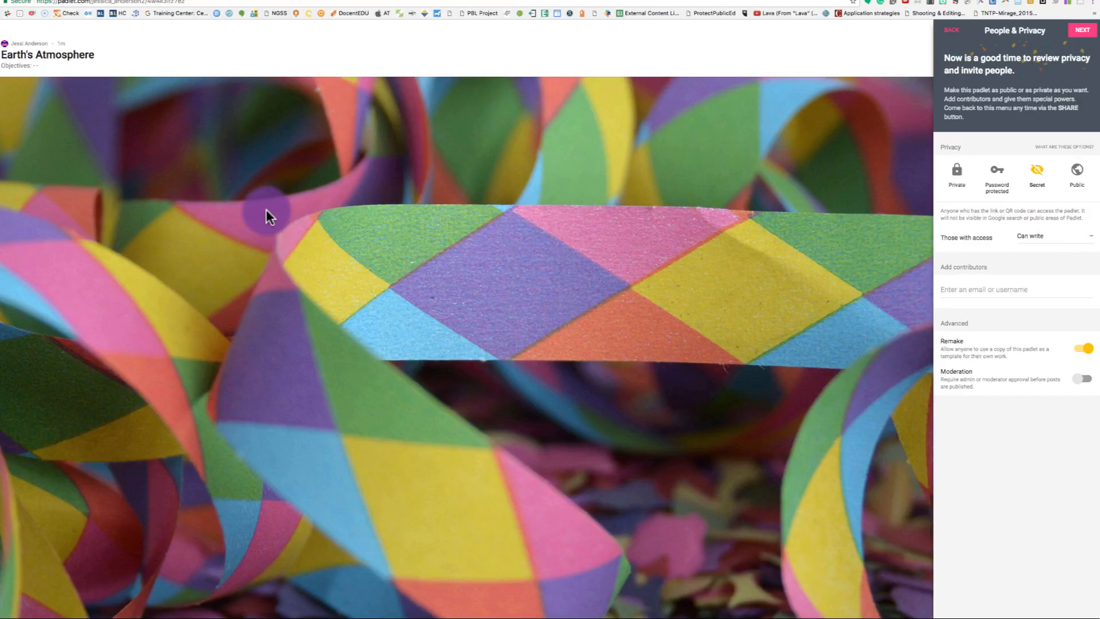
Keep visitors' access level at Can write
left_click(1069, 240)
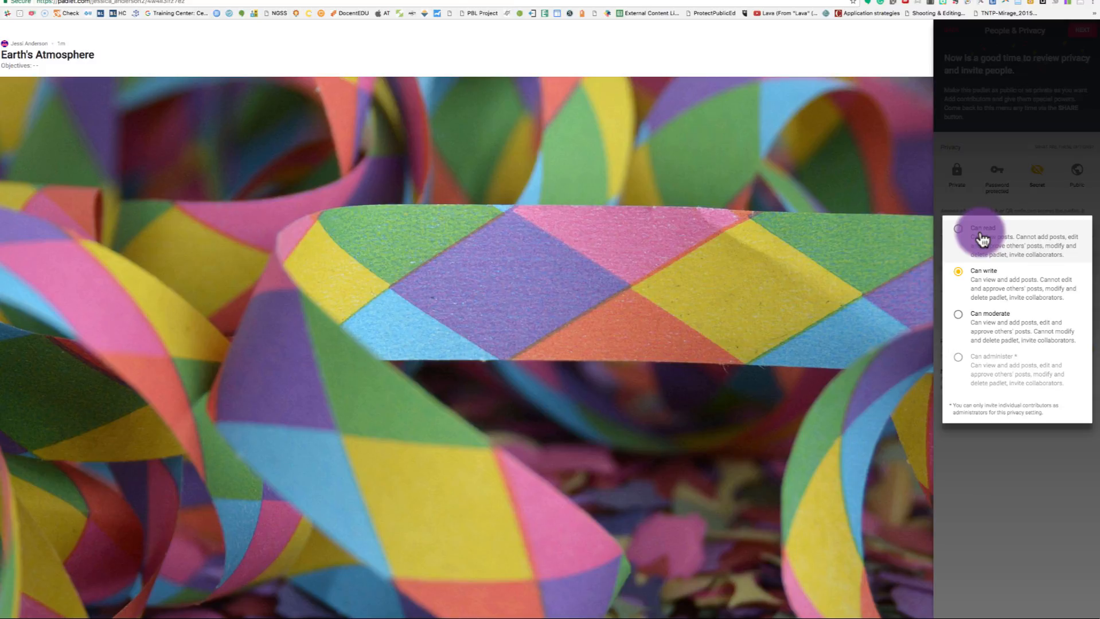
left_click(982, 238)
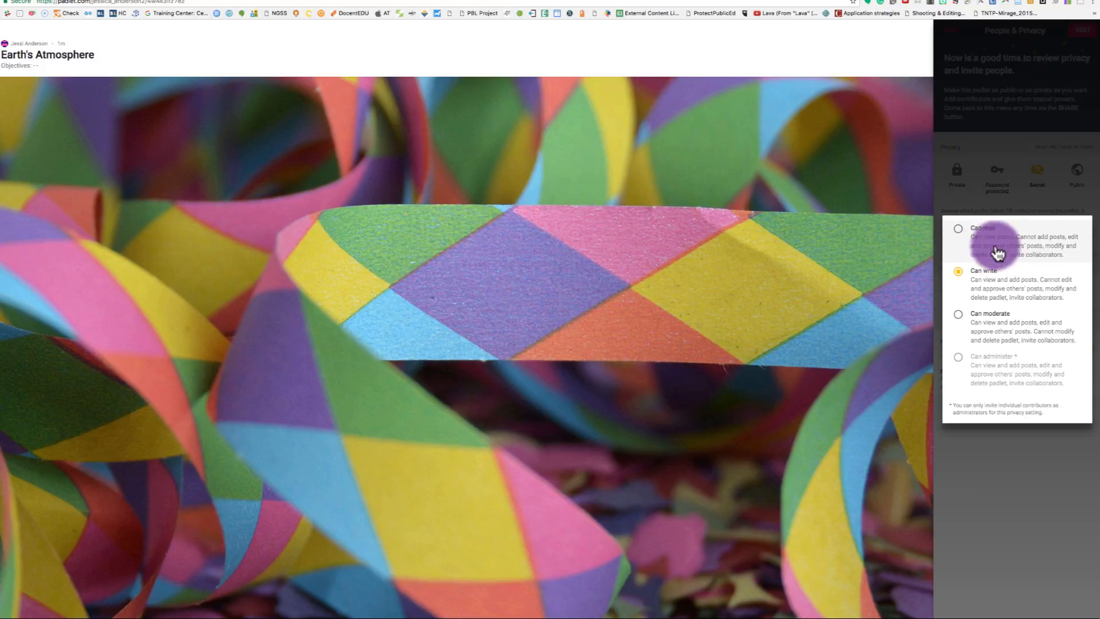
left_click(1009, 293)
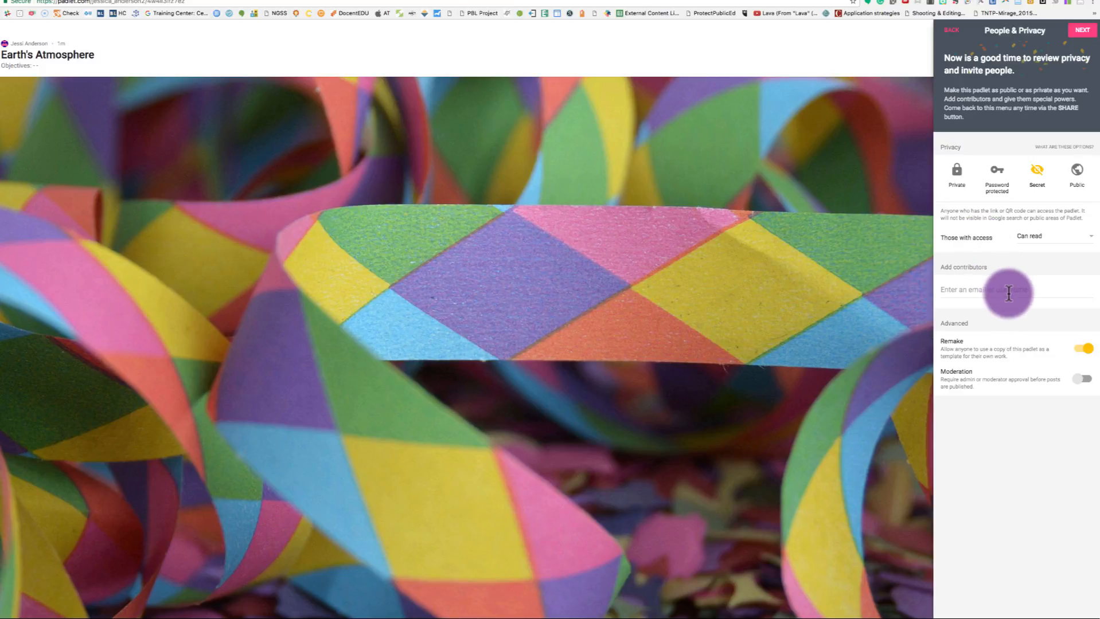
left_click(1043, 237)
left_click(976, 288)
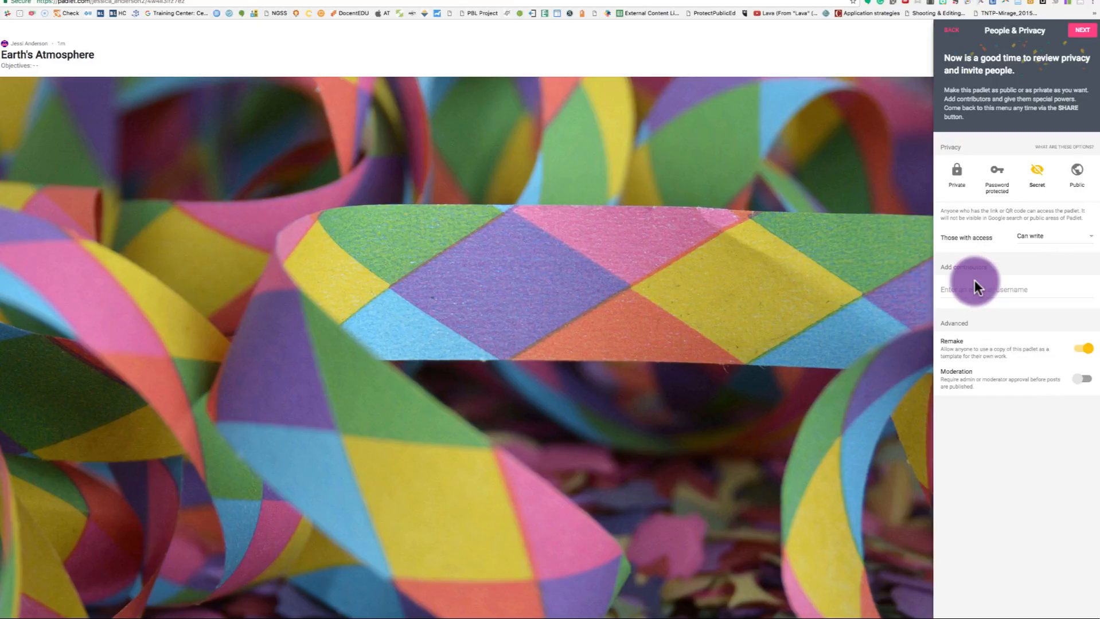
left_click(1038, 243)
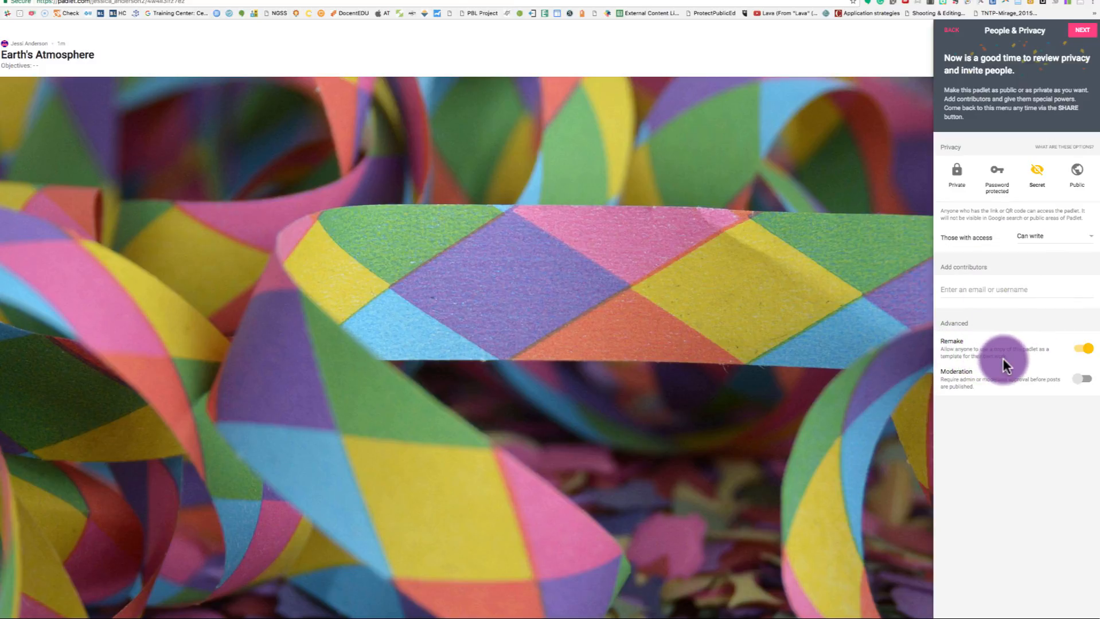
Switch off Remake, leave Moderation off, and finish setup with START POSTING
left_click(1083, 350)
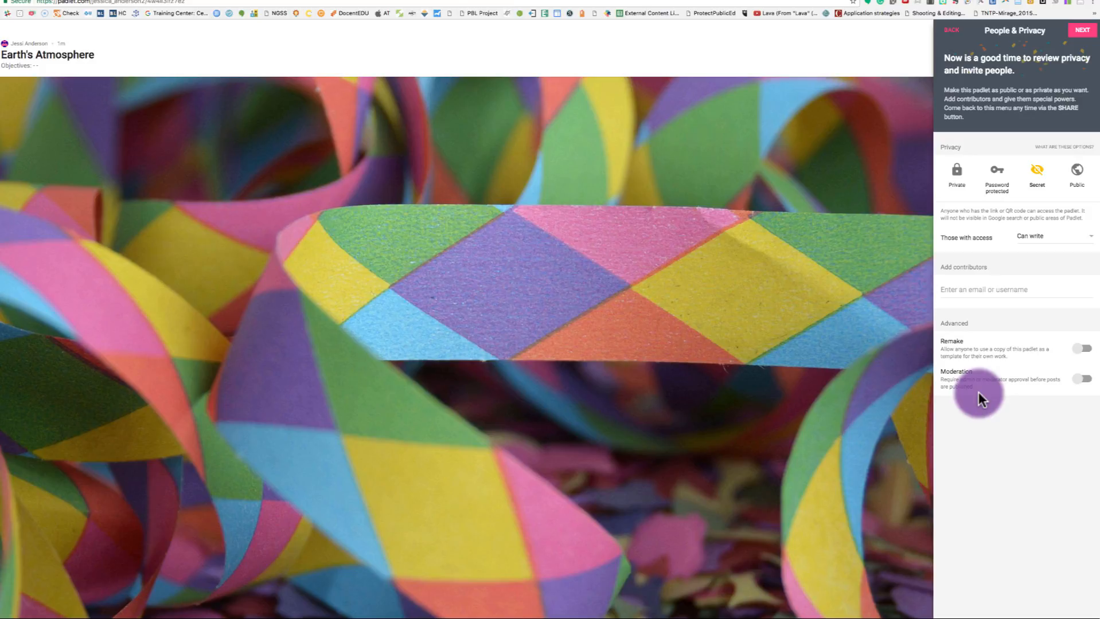
left_click(1082, 383)
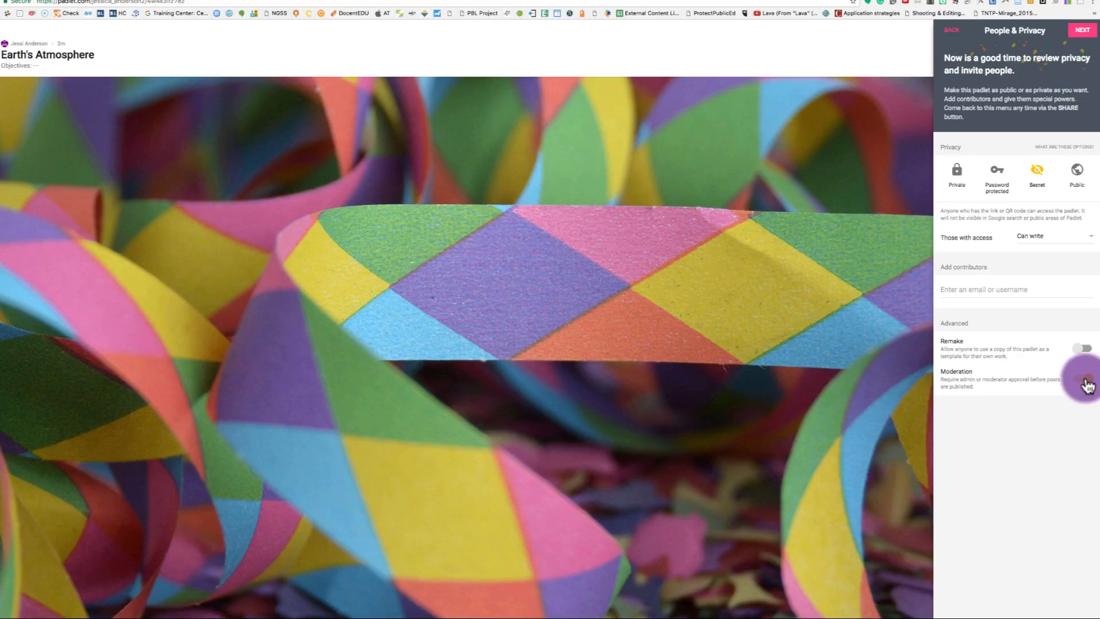
left_click(1083, 381)
left_click(1085, 33)
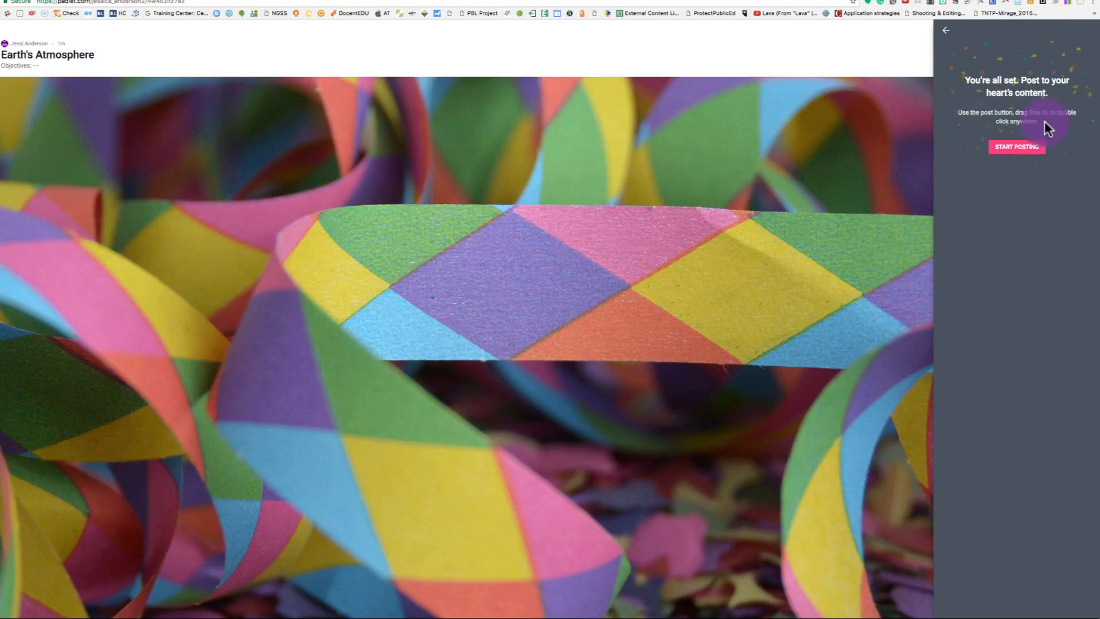
left_click(1026, 148)
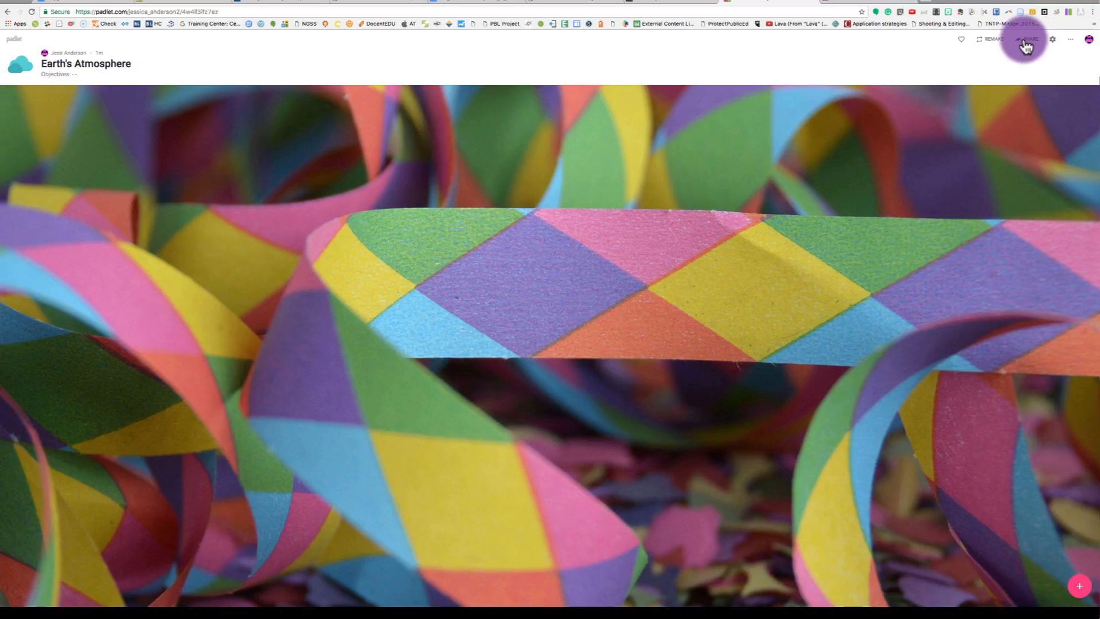
Copy the padlet's link from Share/Export/Embed, then close the Share panel
left_click(1026, 32)
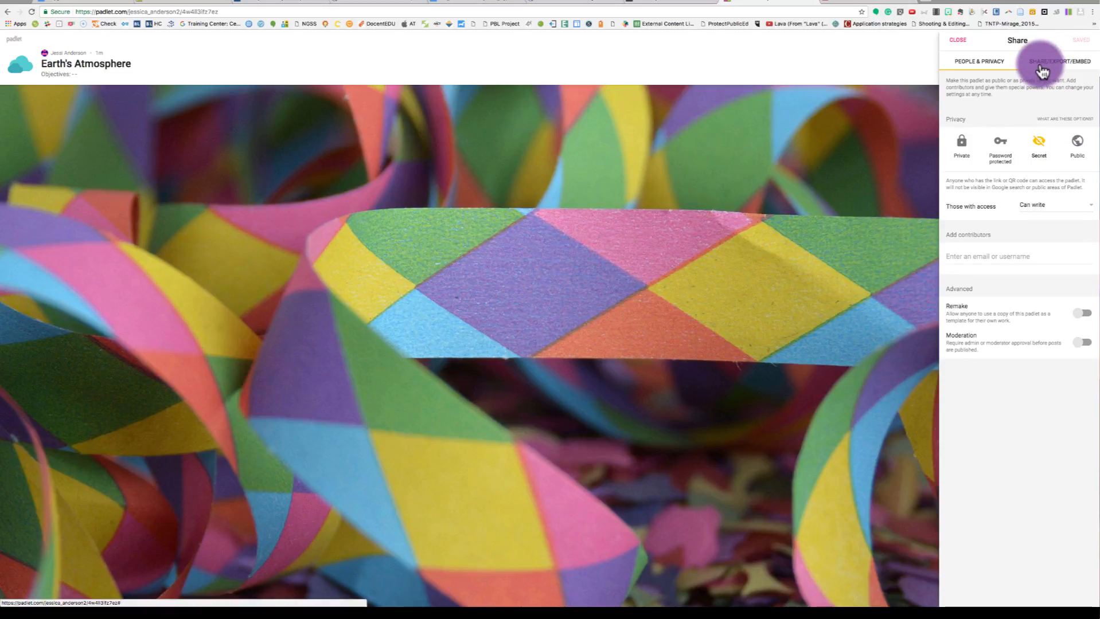
left_click(1062, 65)
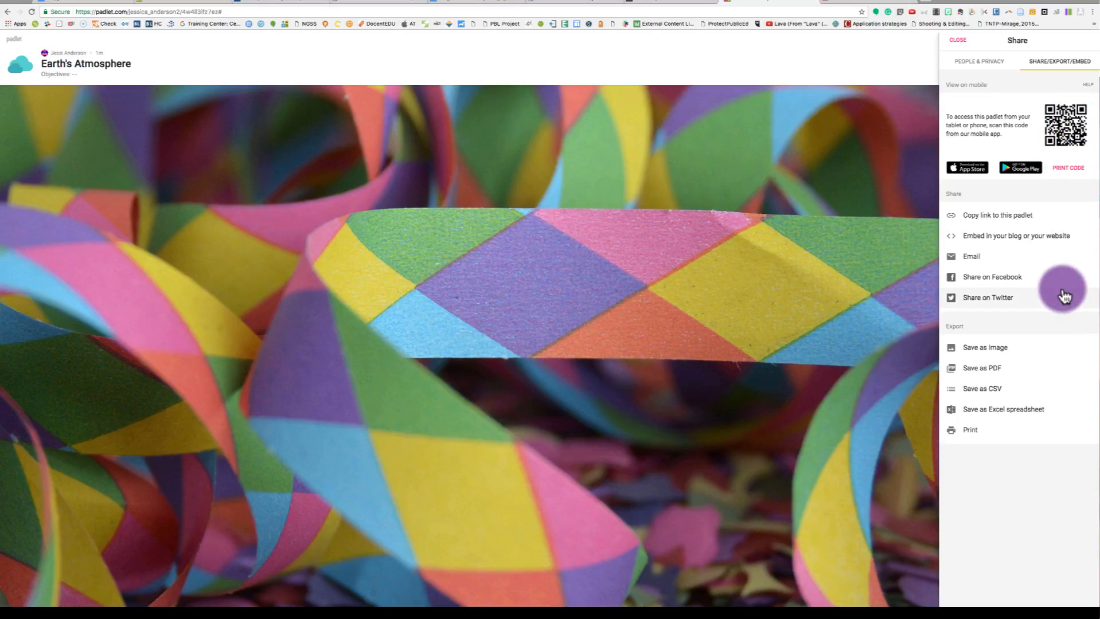
left_click(976, 225)
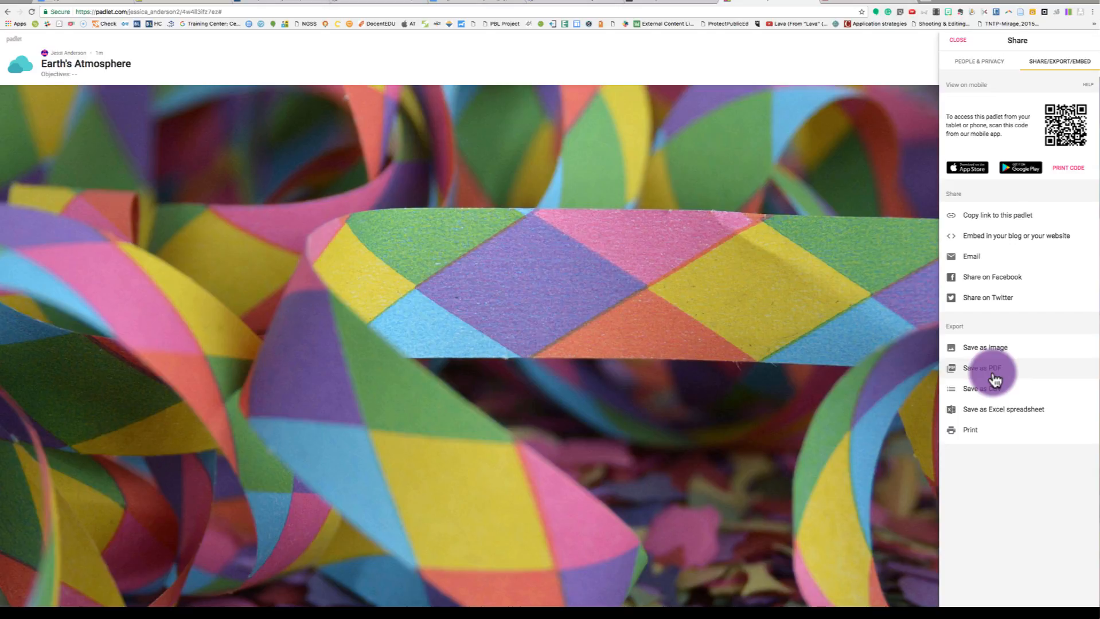
left_click(105, 162)
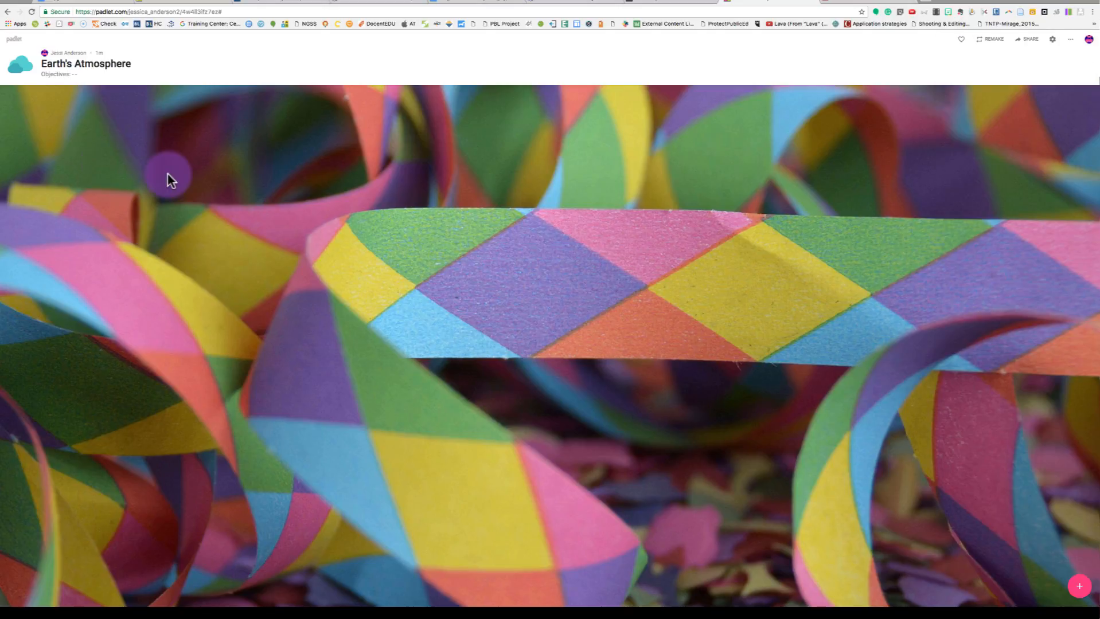
Add a post at the wall's top-left titled 'Class assignment #1'
double_click(124, 148)
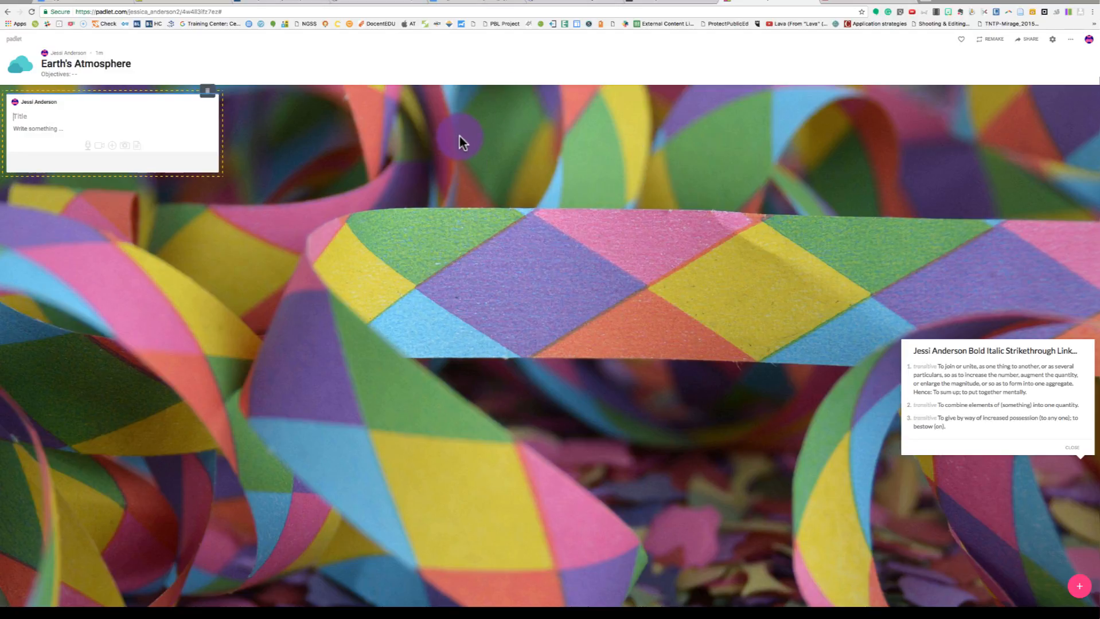
left_click(37, 126)
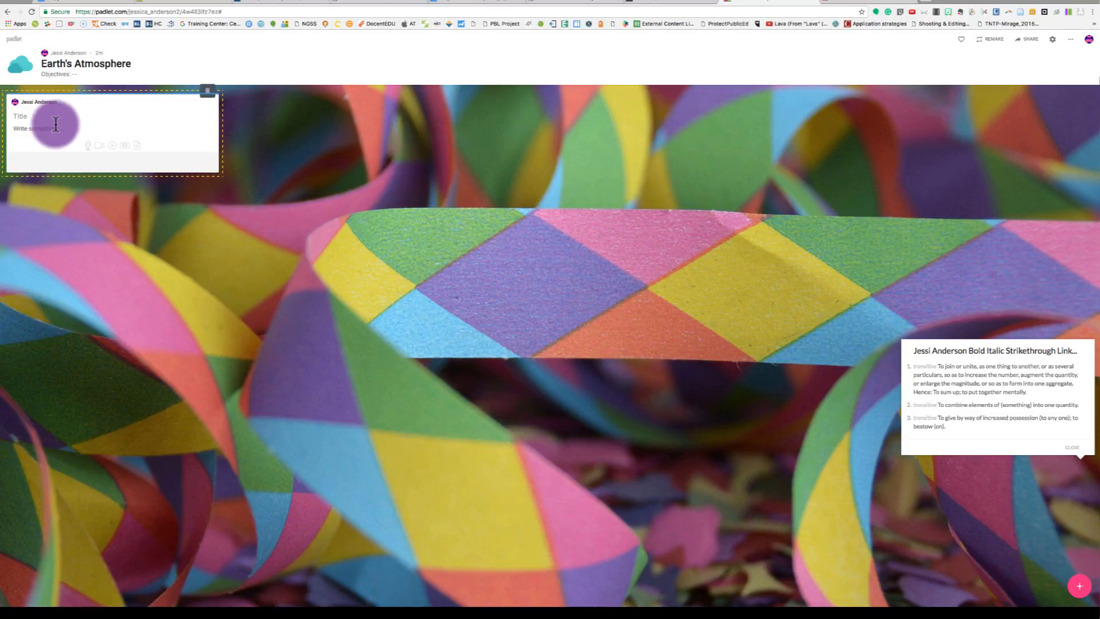
type("Illu")
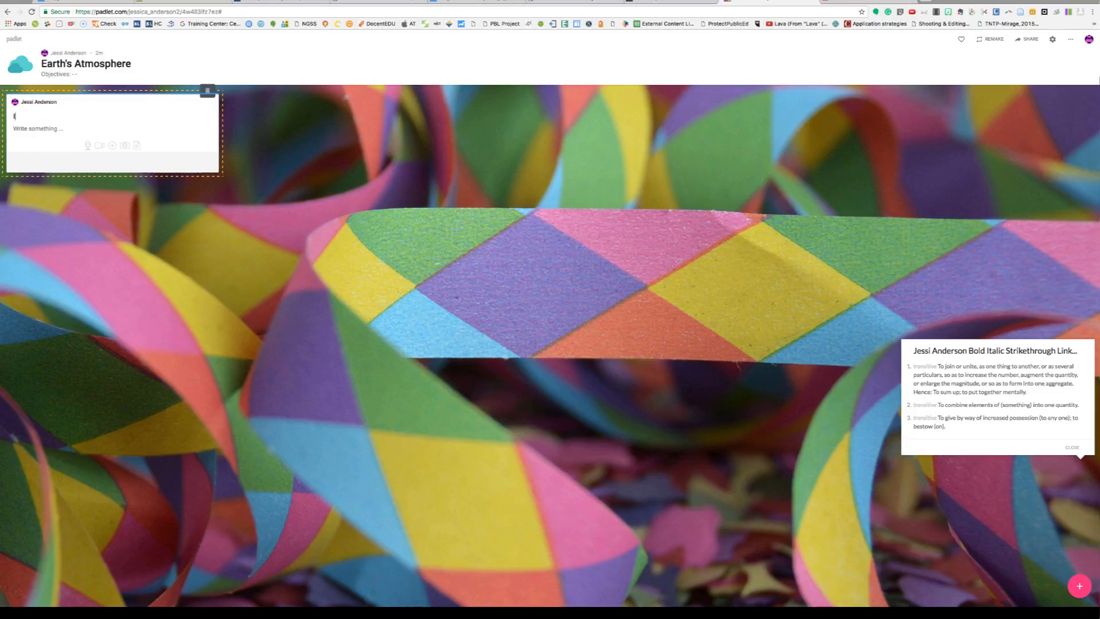
key("BackSpace")
key("BackSpace")
key("BackSpace")
key("BackSpace")
type("Class assignment #1")
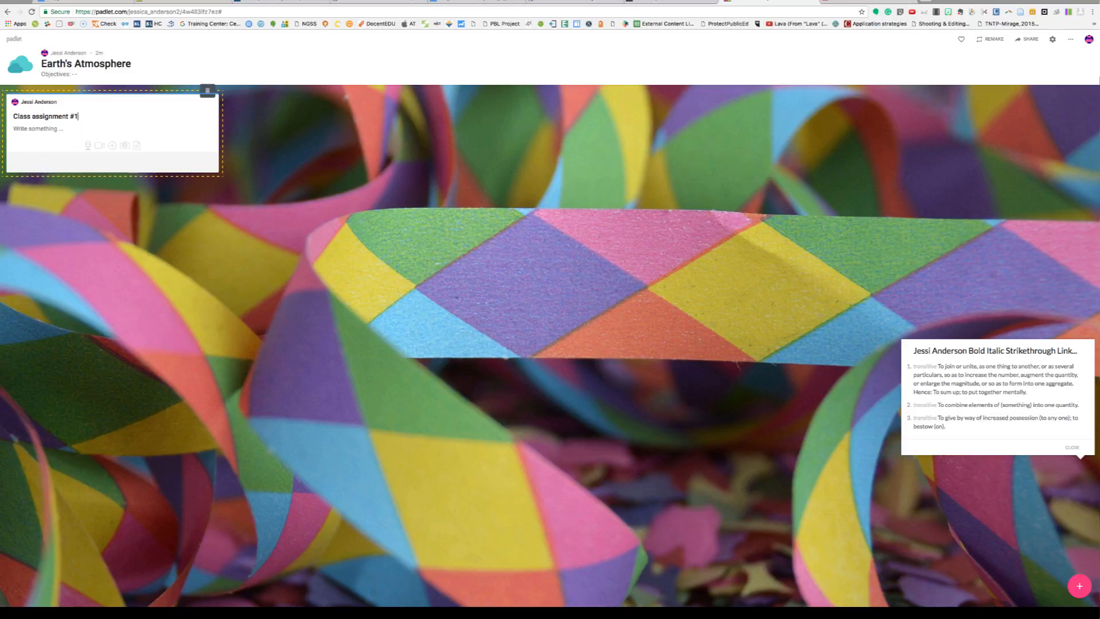
left_click(48, 127)
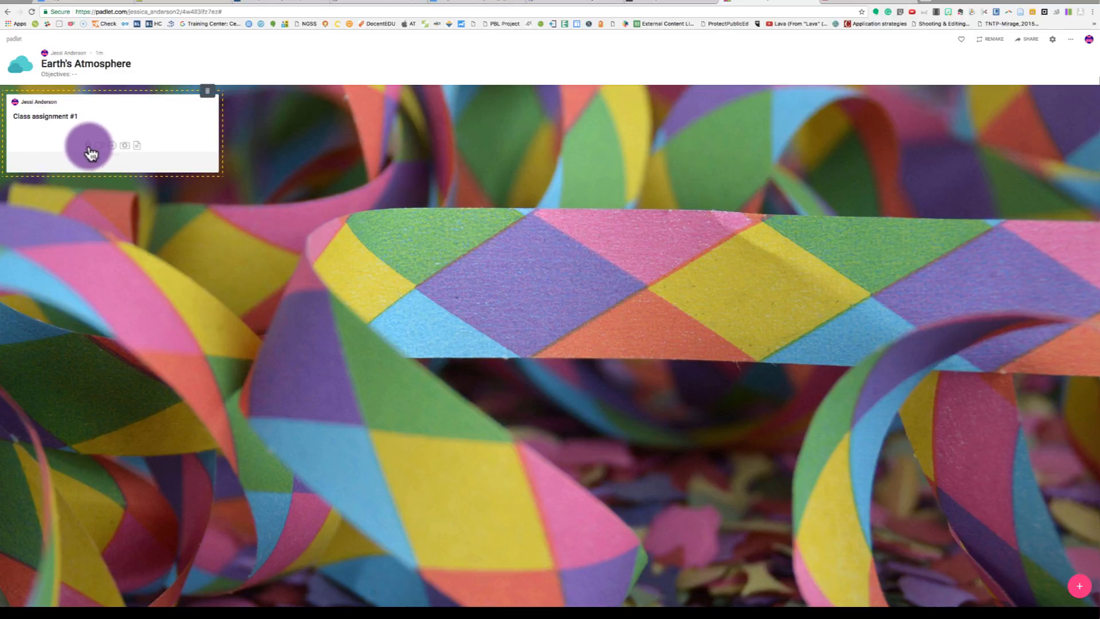
Bring up the Add an attachment choices for the post
left_click(88, 147)
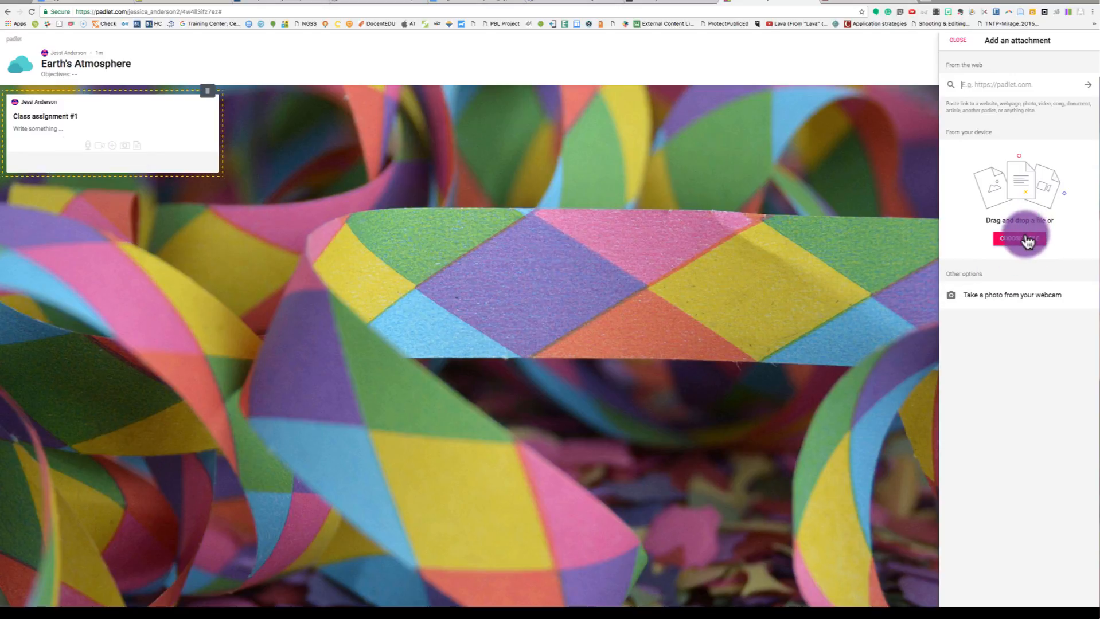
left_click(957, 40)
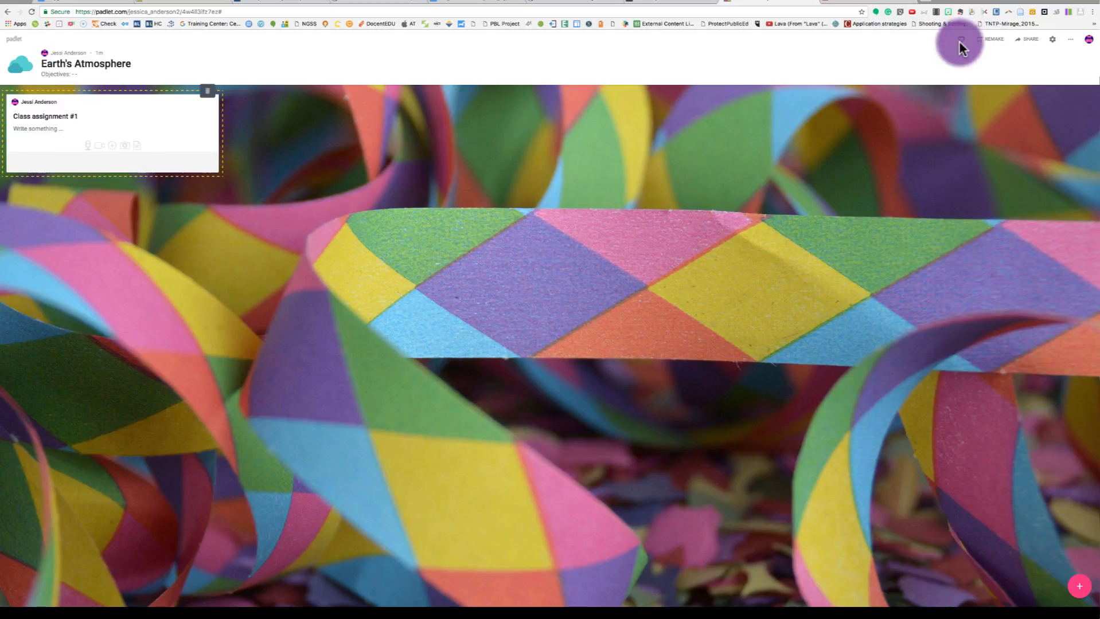
left_click(95, 148)
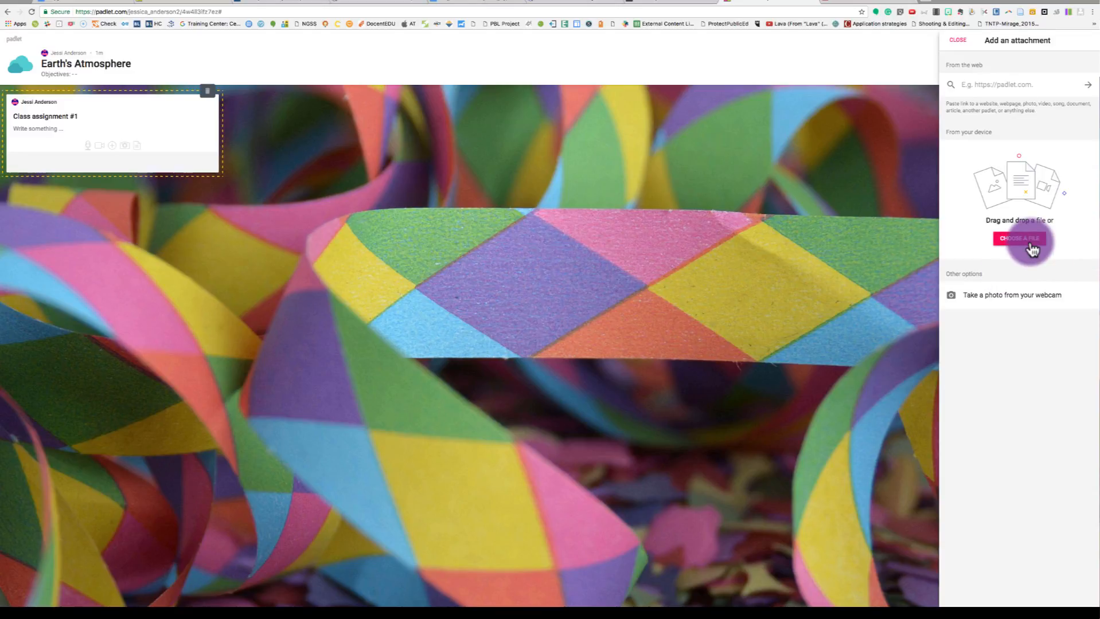
Take a webcam photo, allowing camera access, and attach it to the post
left_click(987, 298)
left_click(151, 55)
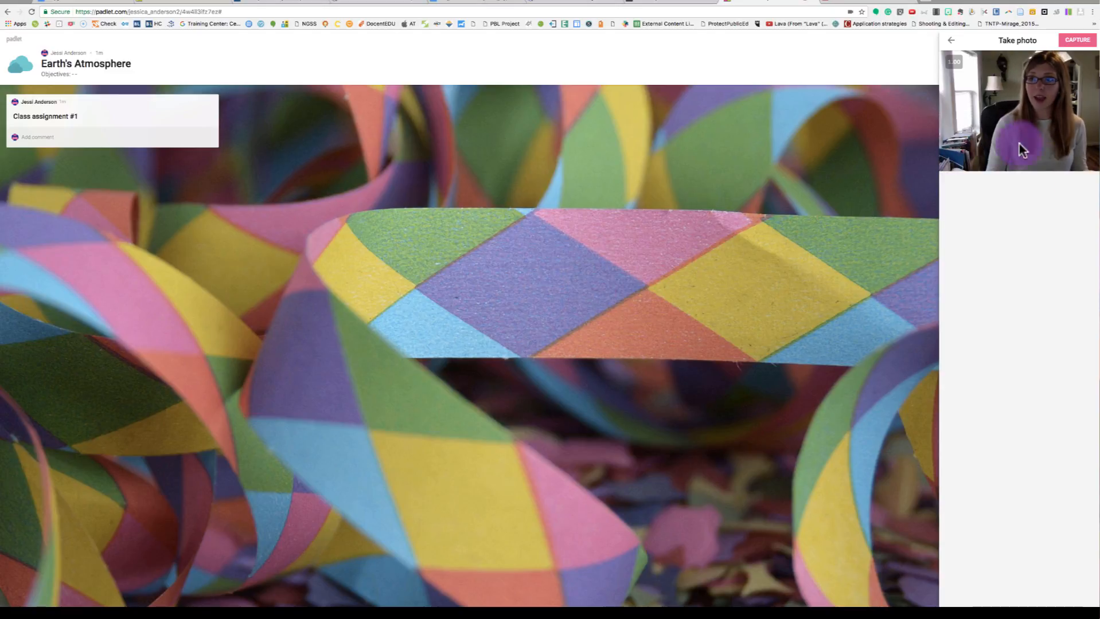
left_click(1082, 44)
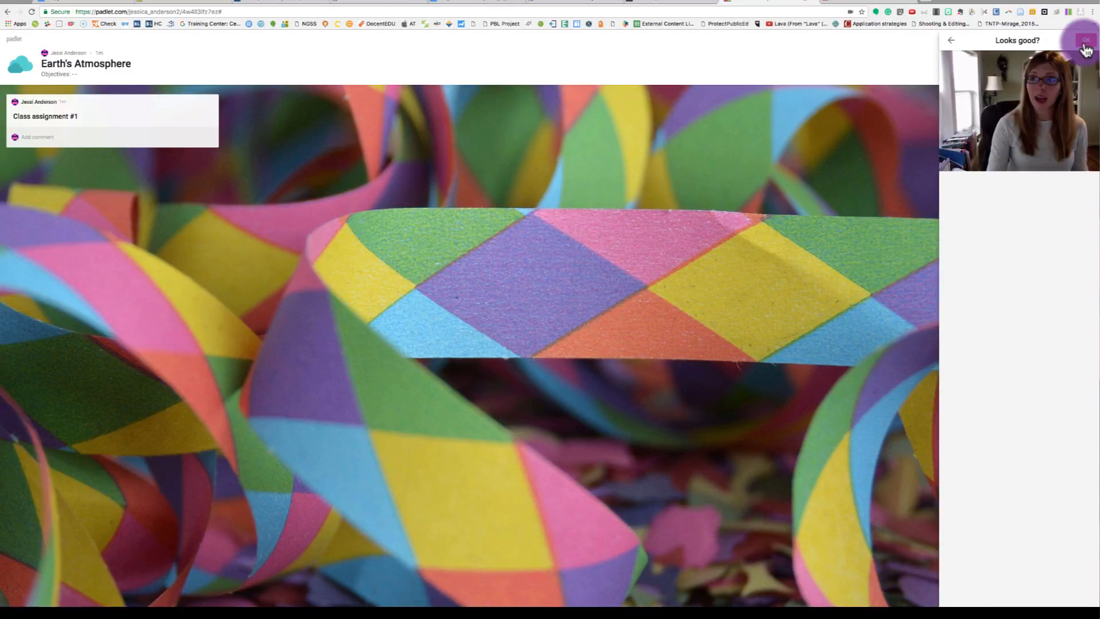
left_click(1087, 41)
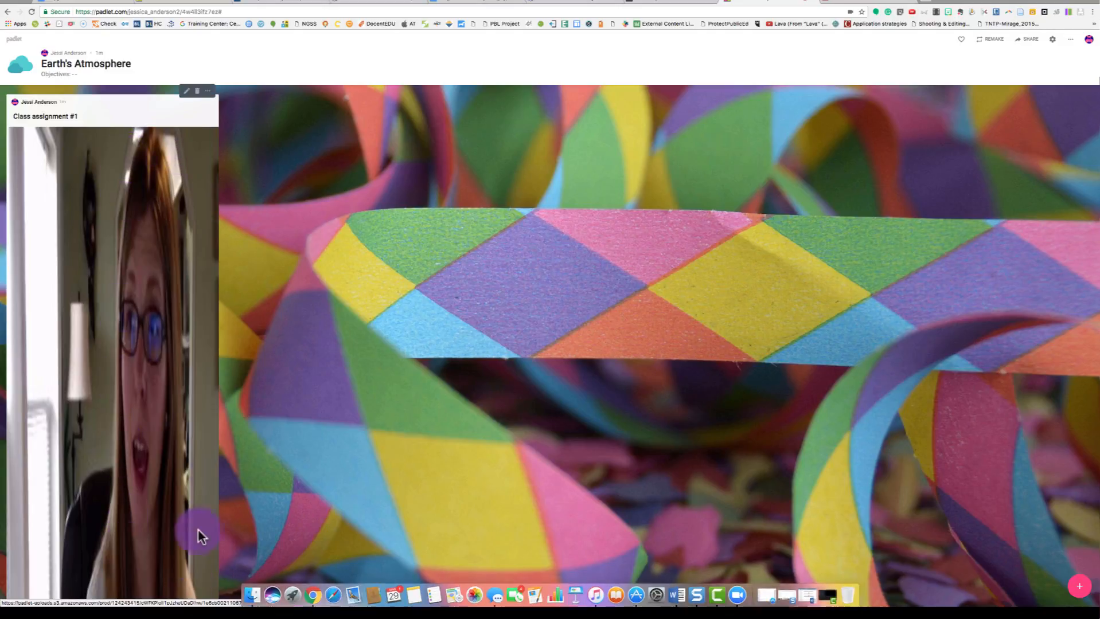
Edit the Class assignment #1 post and remove its webcam photo
left_click(208, 90)
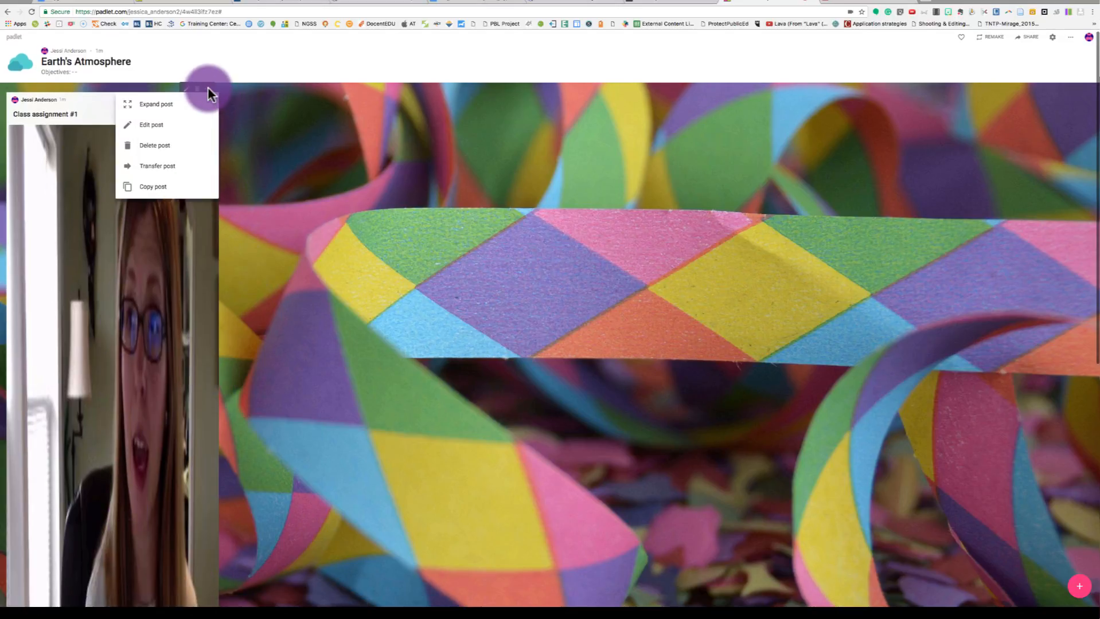
left_click(152, 124)
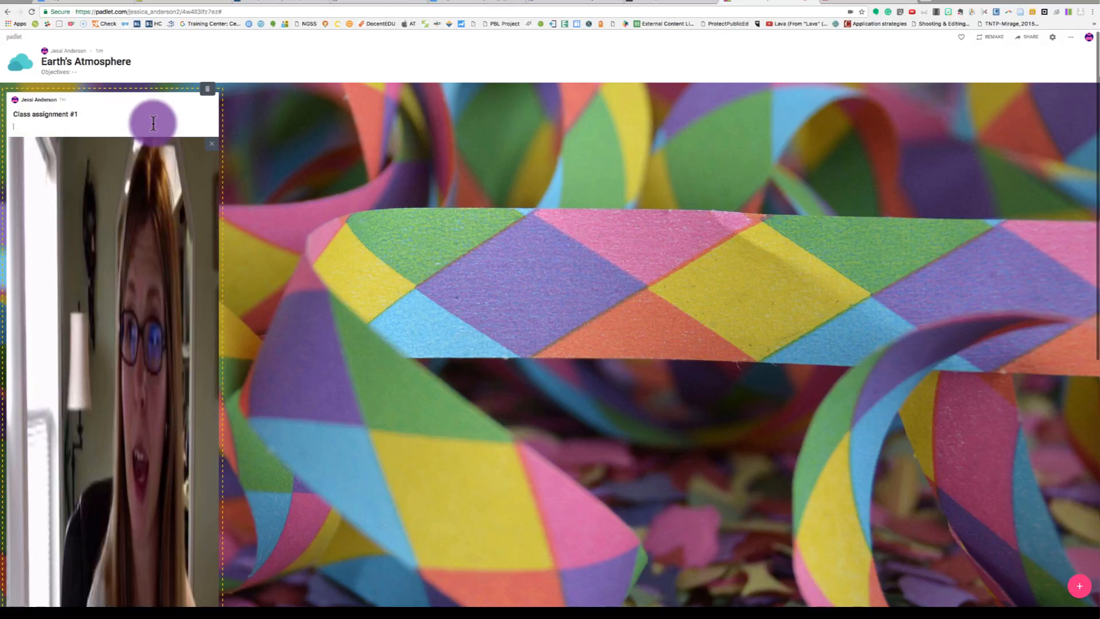
left_click(211, 143)
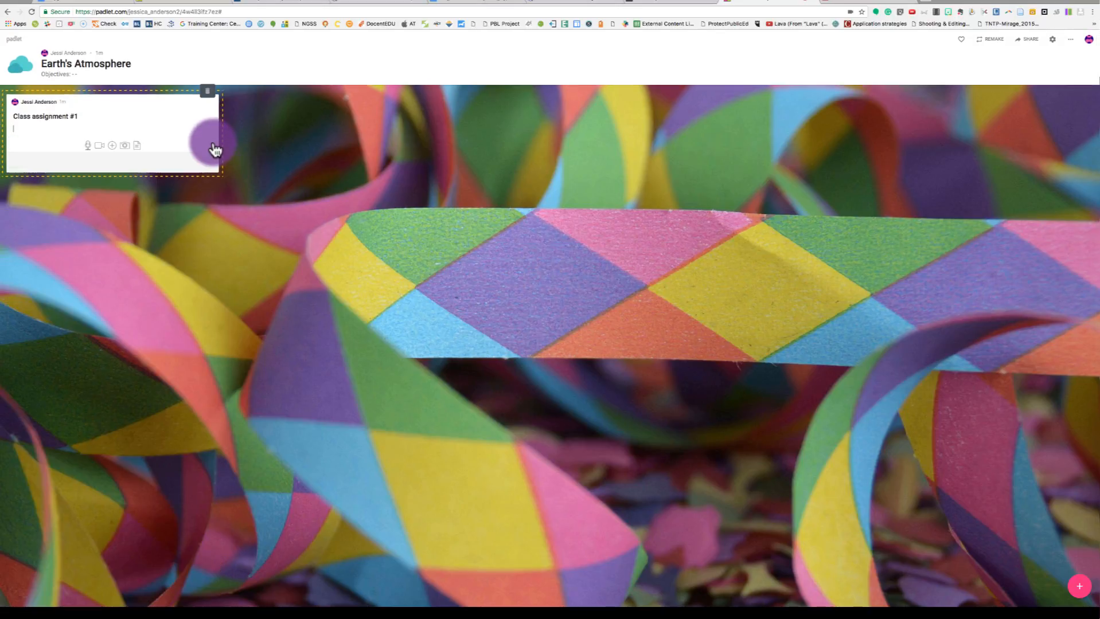
Attach the YouTube channel's web address to the post as a link
left_click(107, 153)
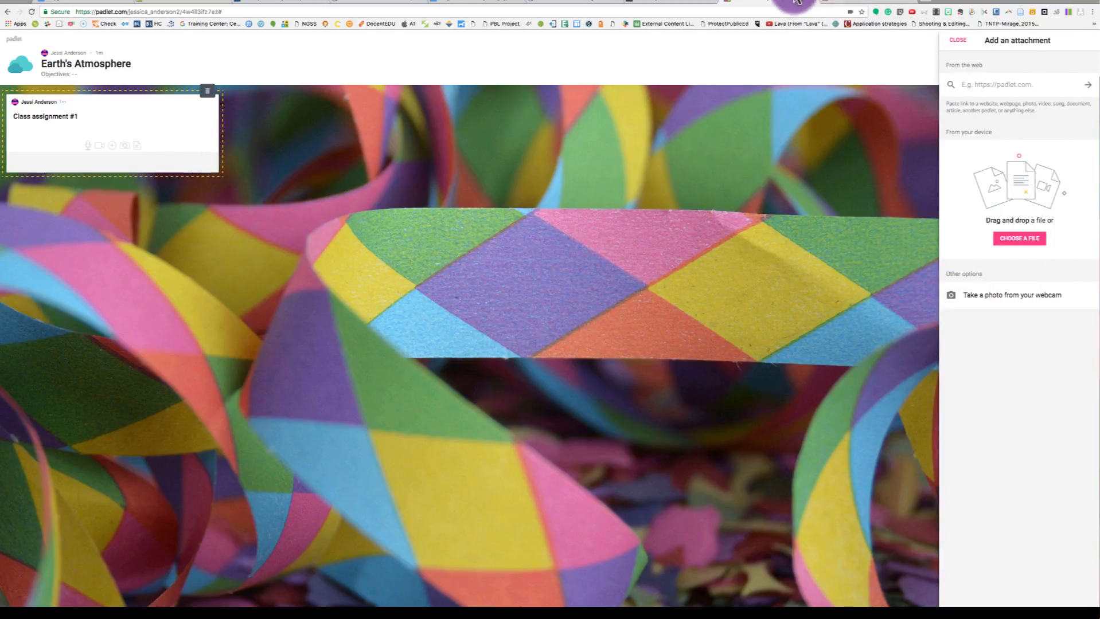
left_click(847, 2)
left_click(274, 10)
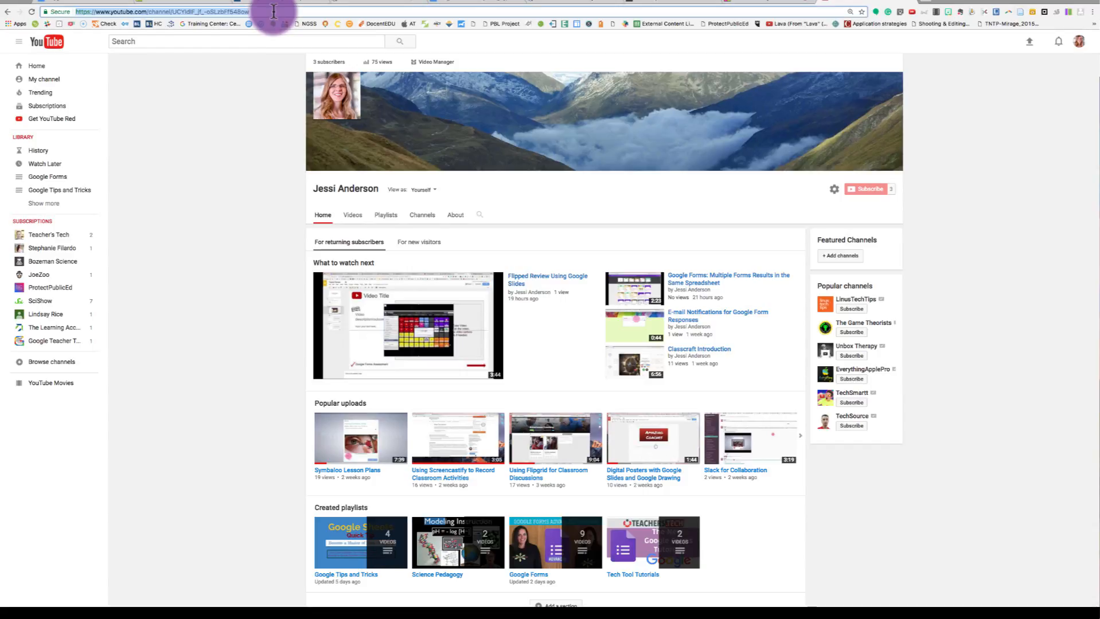
left_click(754, 3)
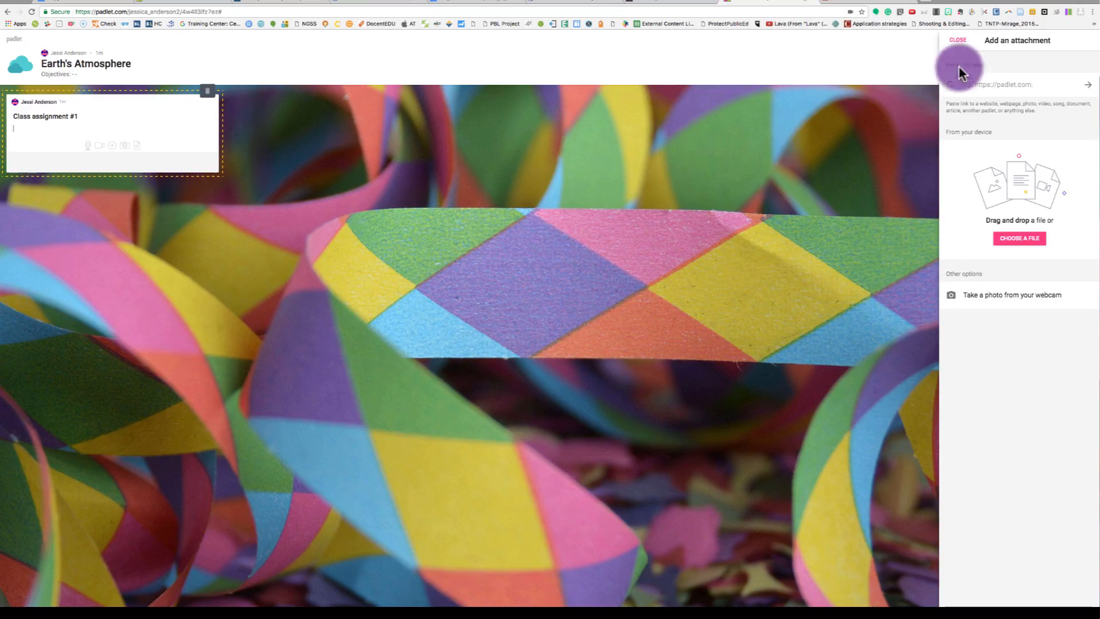
left_click(999, 84)
key("ctrl+v")
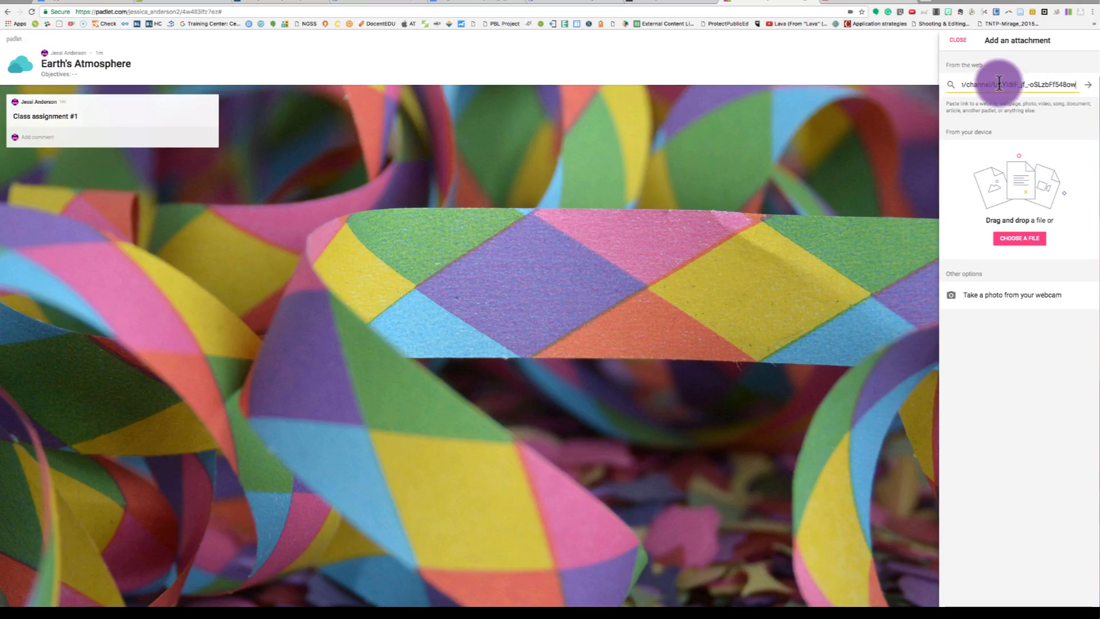
left_click(1088, 85)
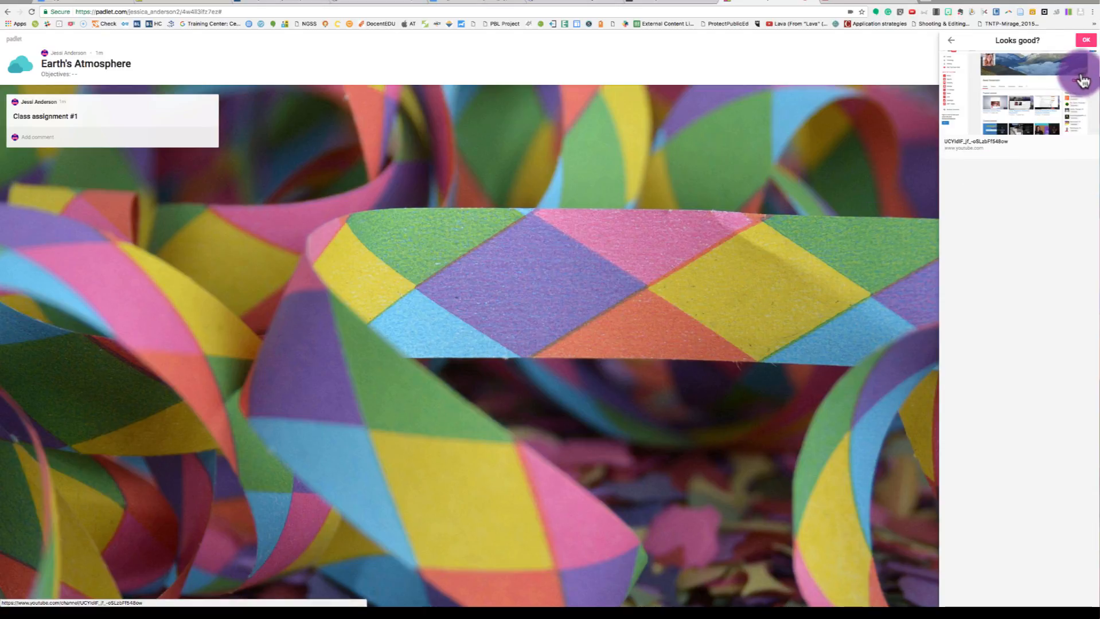
left_click(1085, 40)
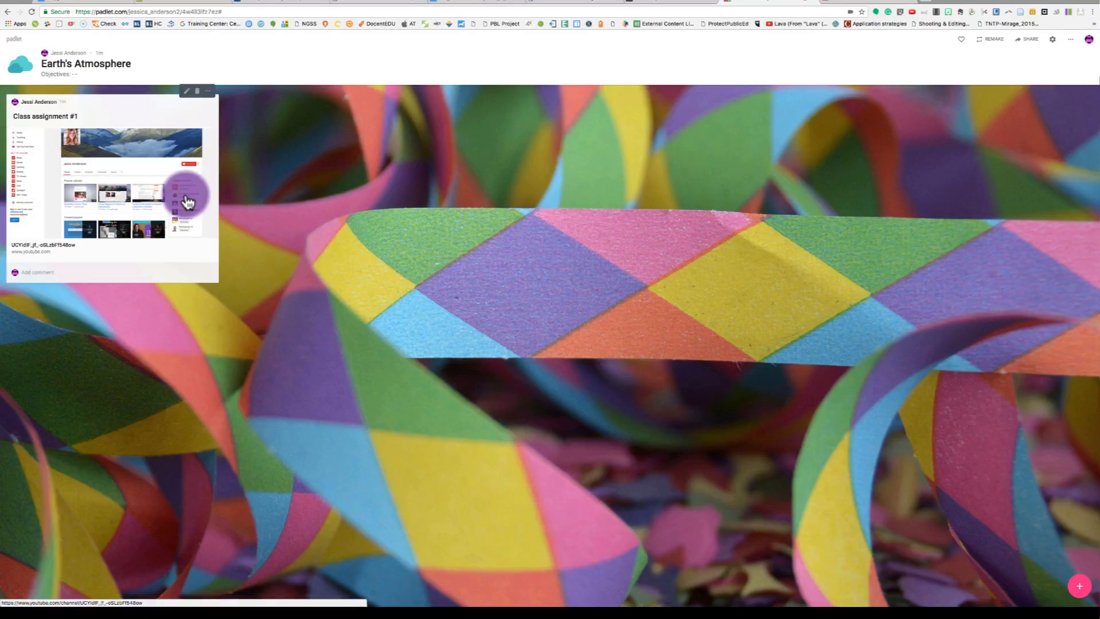
Add the caption 'This my YouTube channel.' to the post and save it
left_click(187, 91)
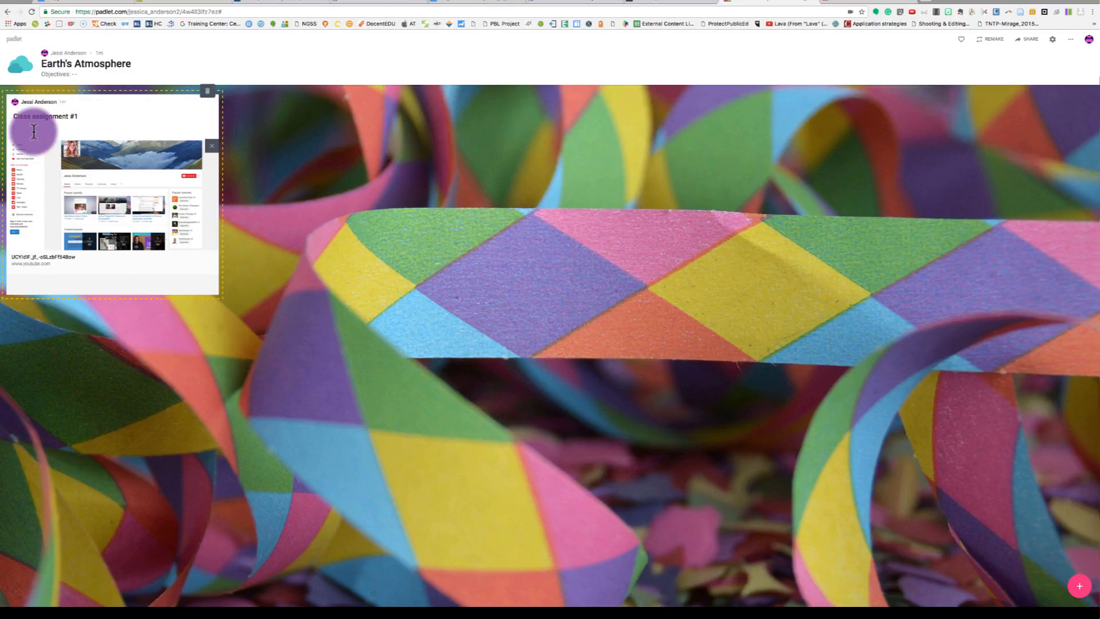
type("This my You")
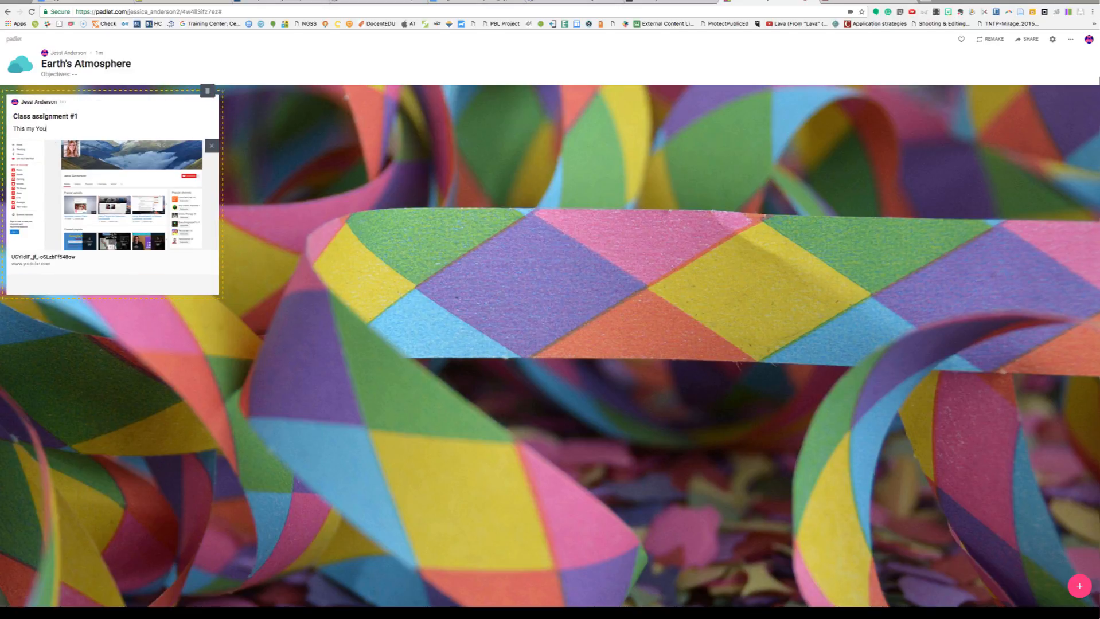
type("Tube channel.")
left_click(112, 153)
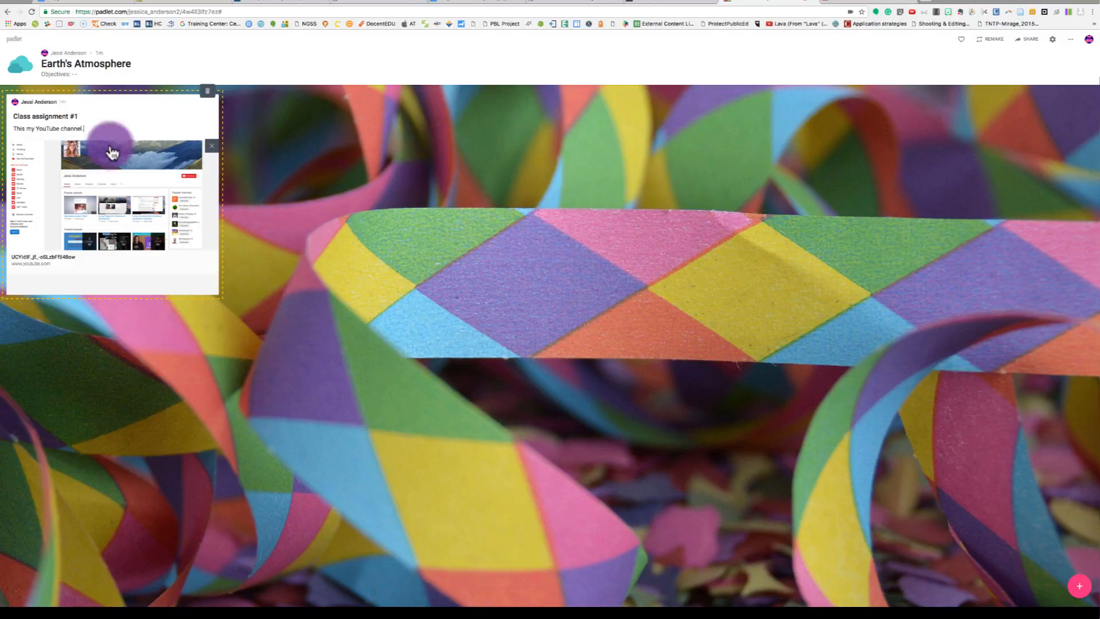
left_click(270, 193)
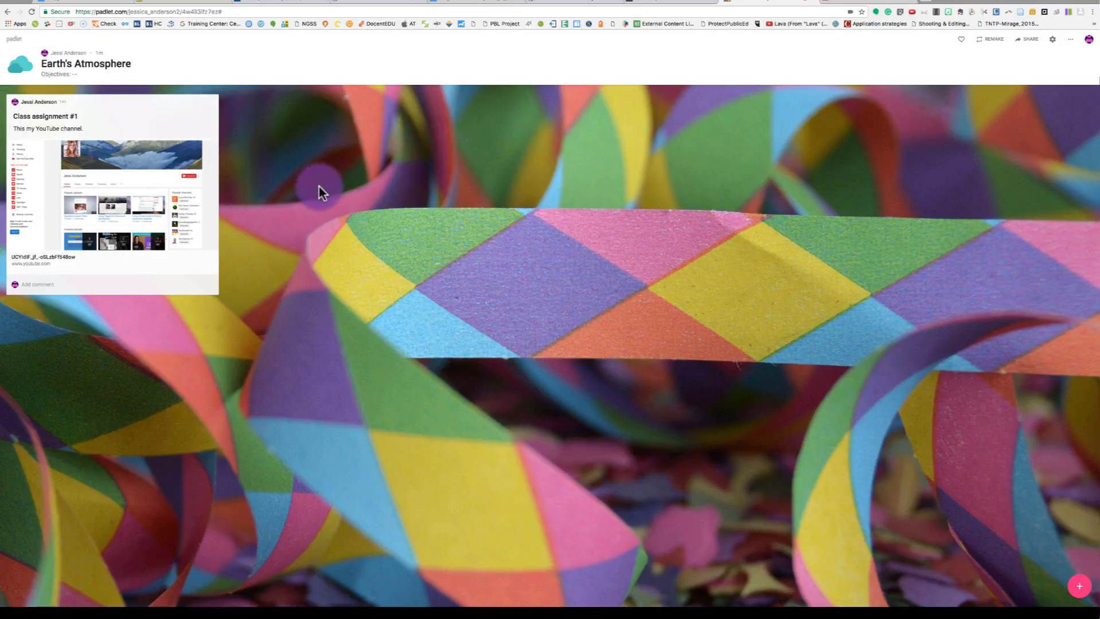
Create a new post with the Earth's Atmosphere HyperDoc Google Doc share link attached
double_click(331, 151)
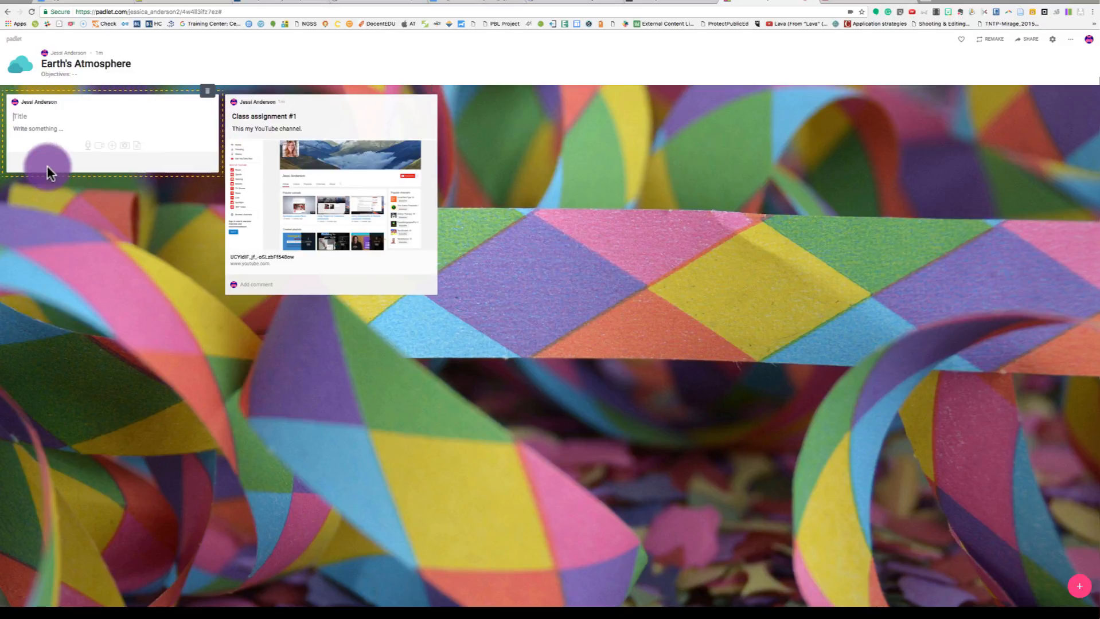
left_click(136, 148)
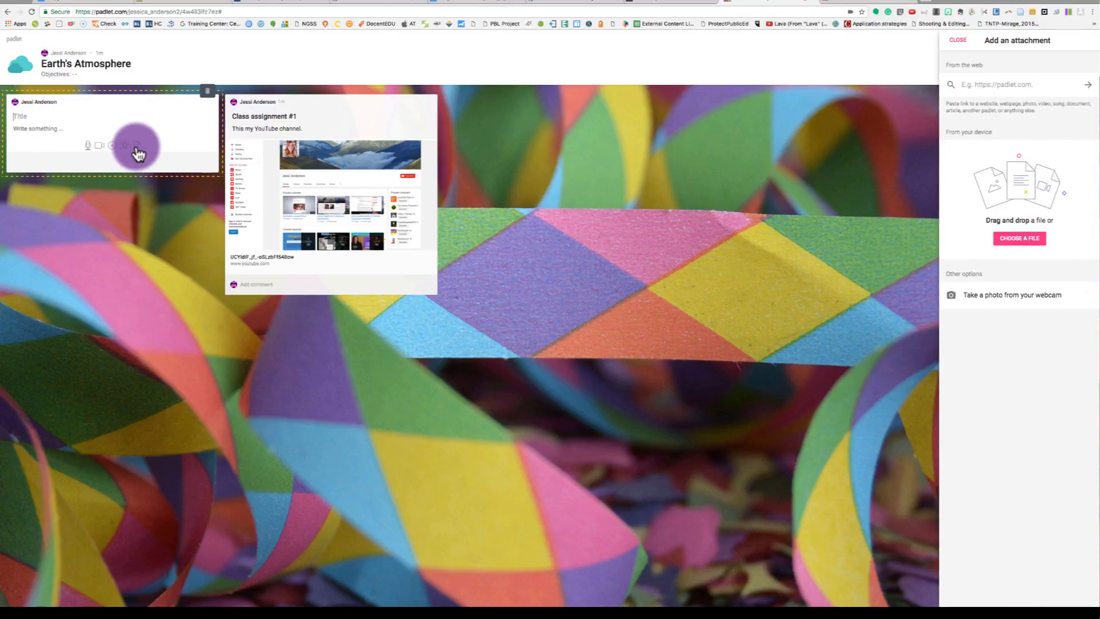
left_click(1012, 82)
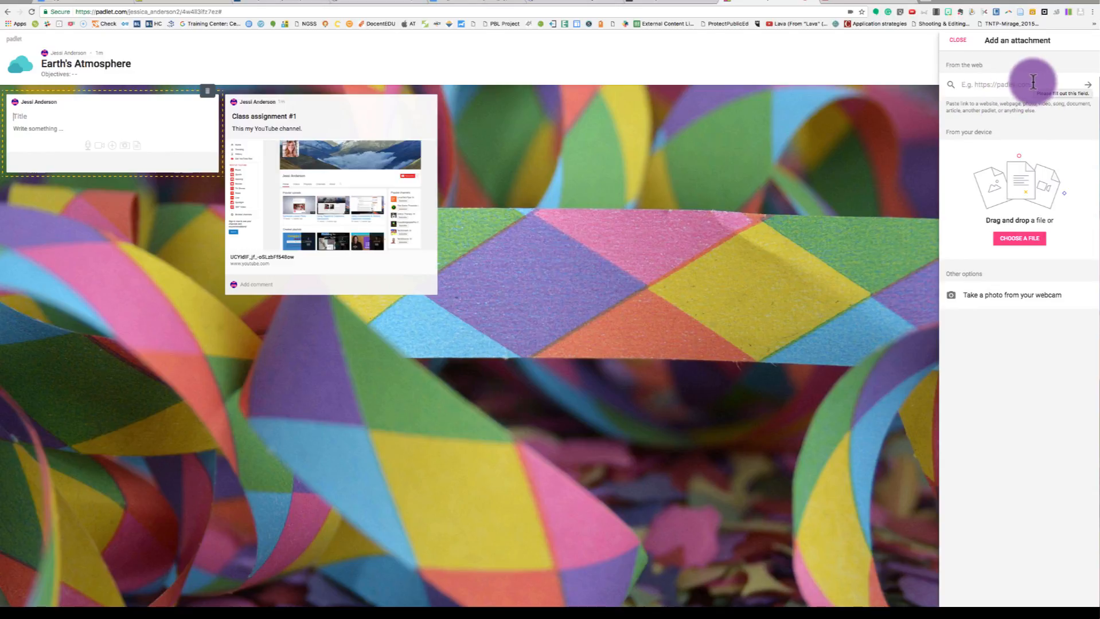
left_click(561, 7)
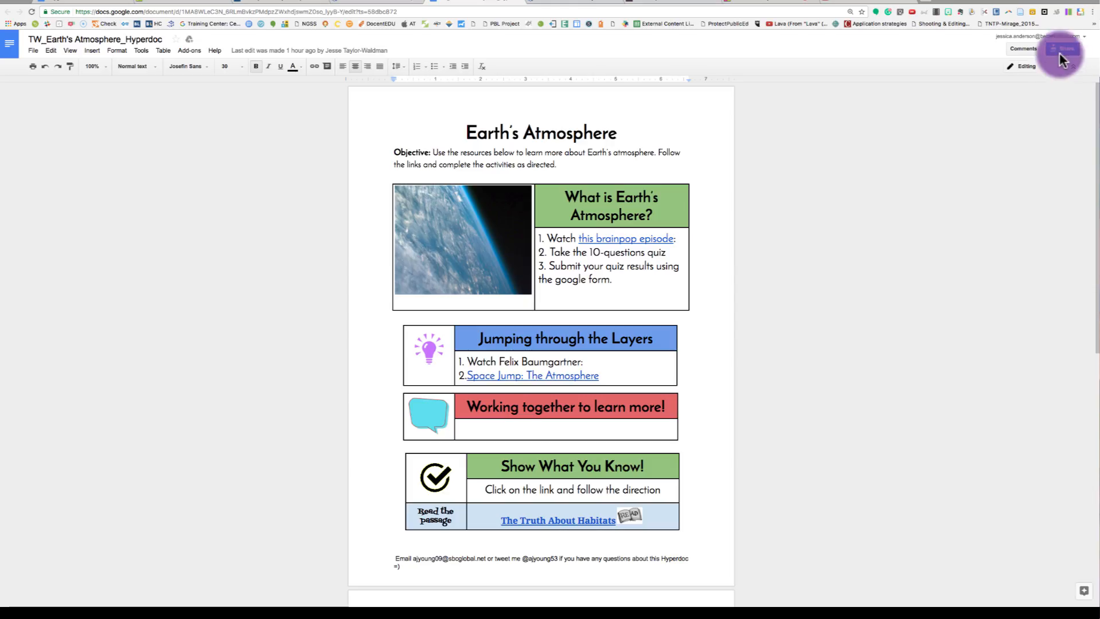
left_click(1062, 49)
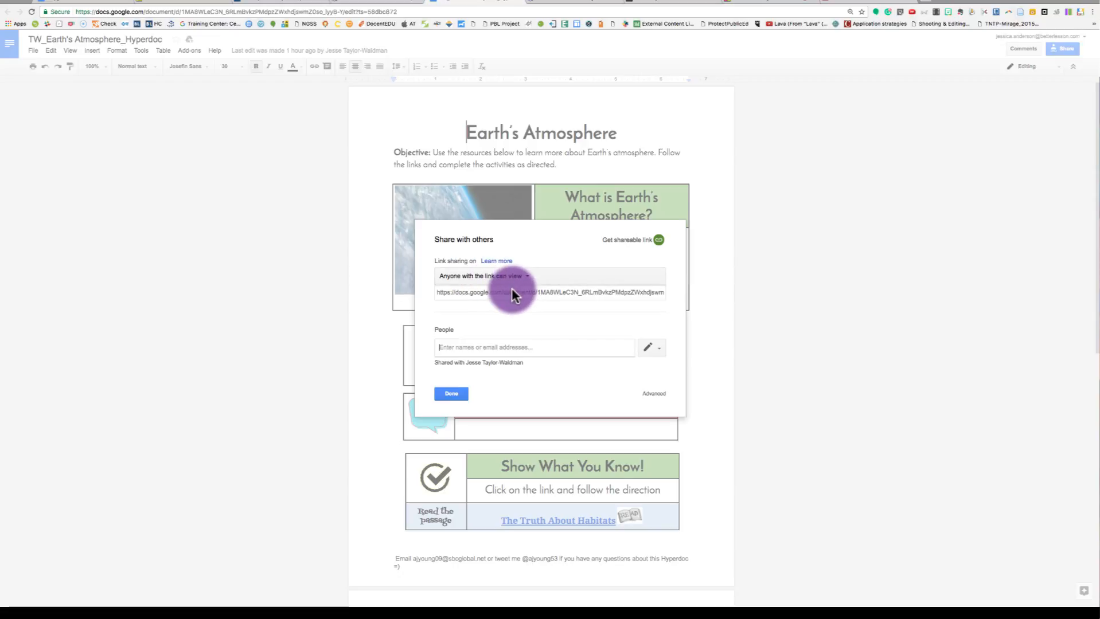
left_click(559, 294)
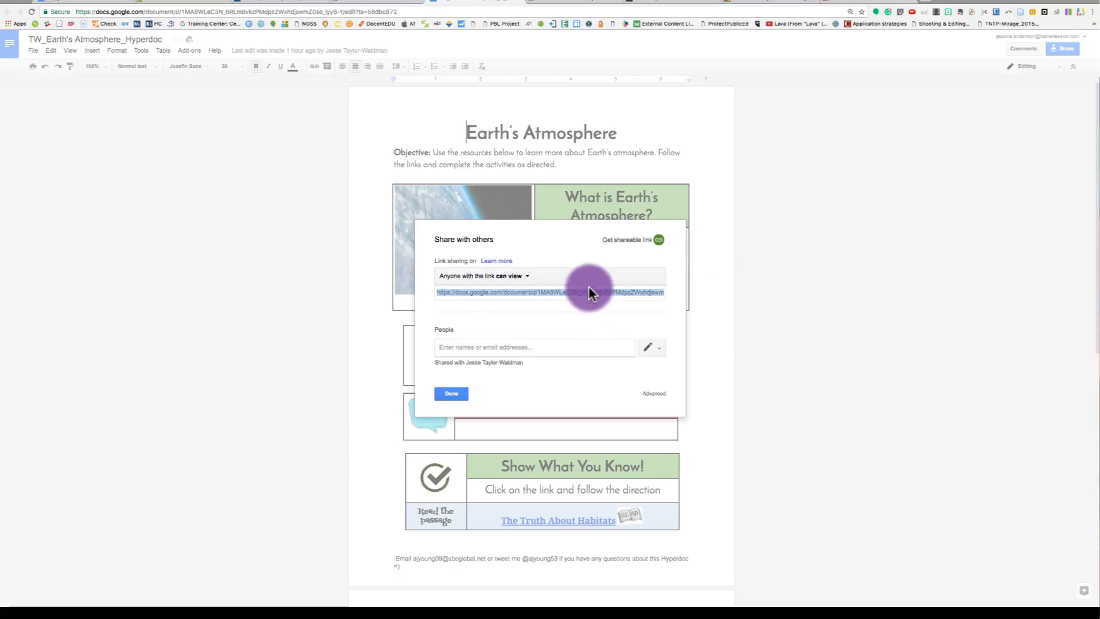
left_click(812, 4)
left_click(1013, 85)
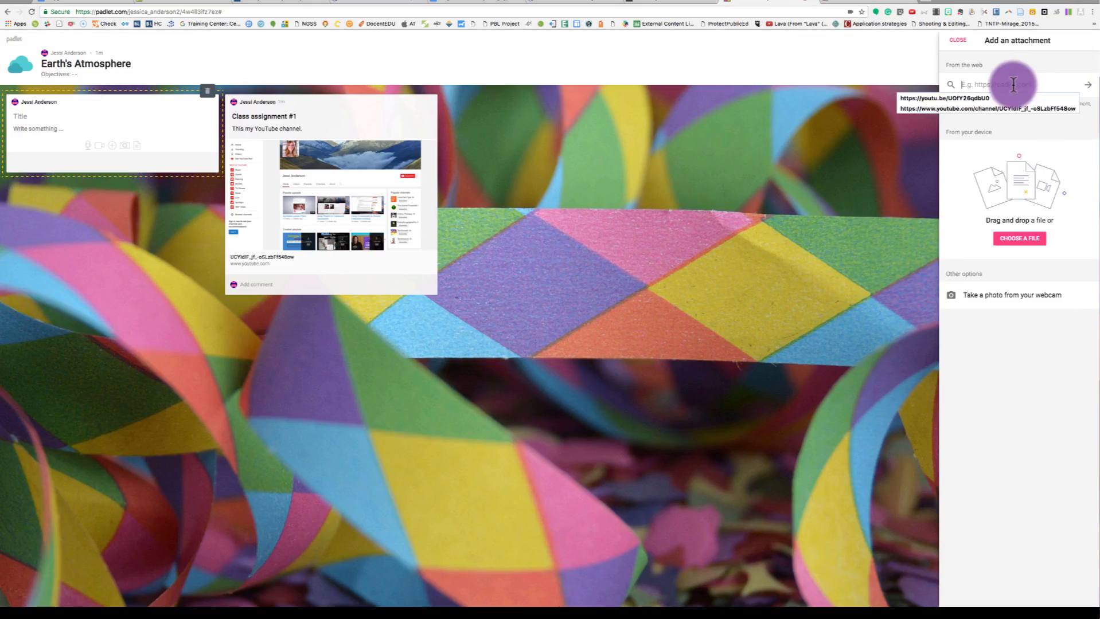
key("ctrl+v")
left_click(1087, 85)
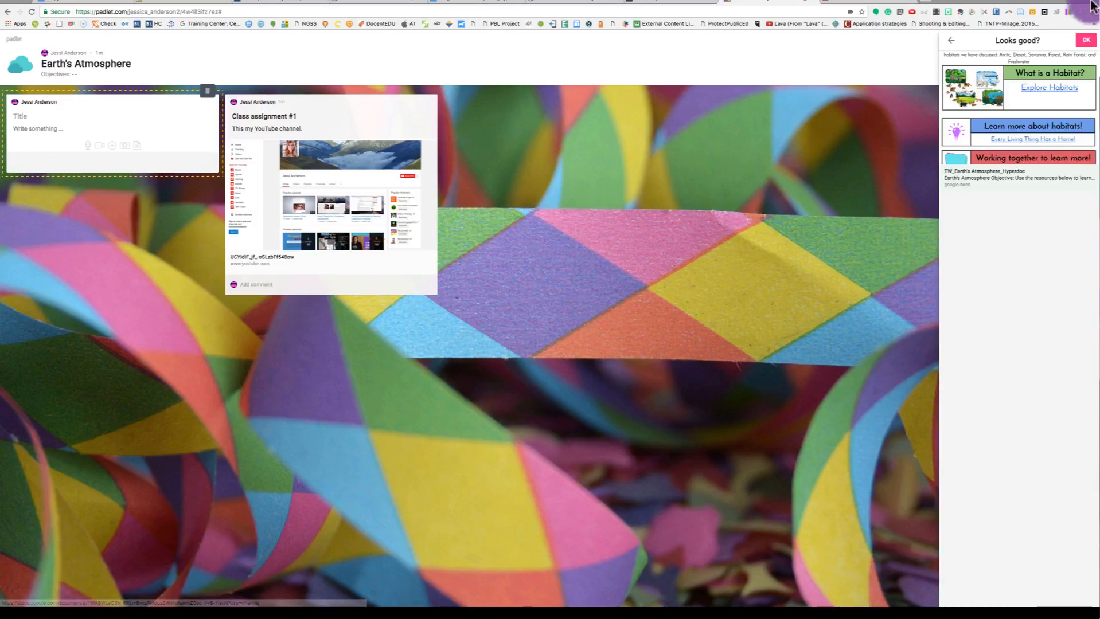
left_click(1085, 41)
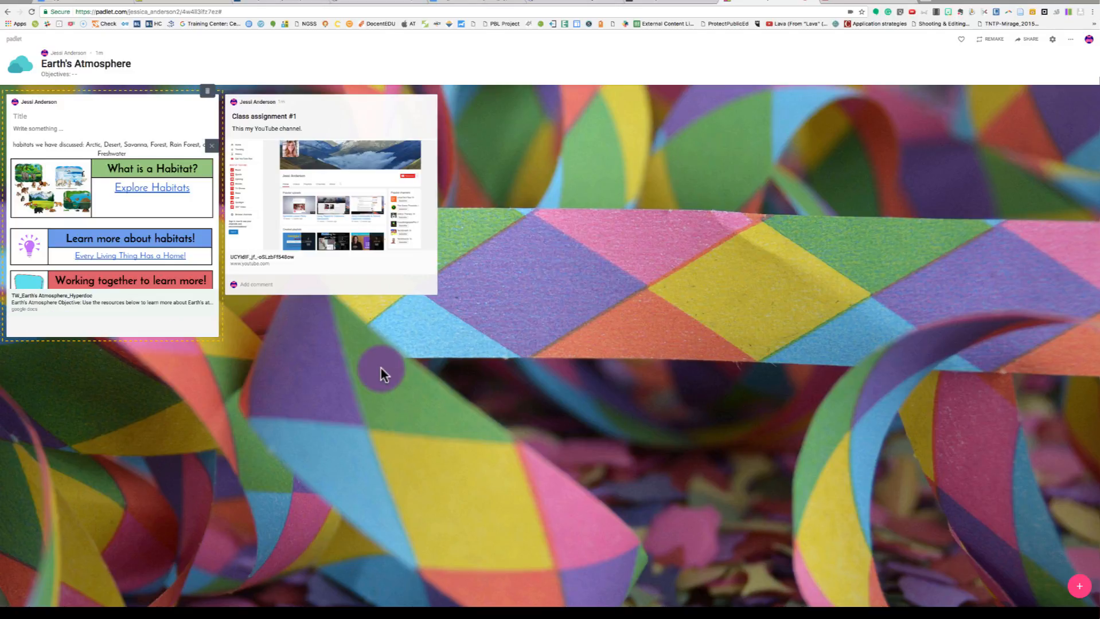
Title the new post 'Atmosphere HyperDoc'
left_click(26, 116)
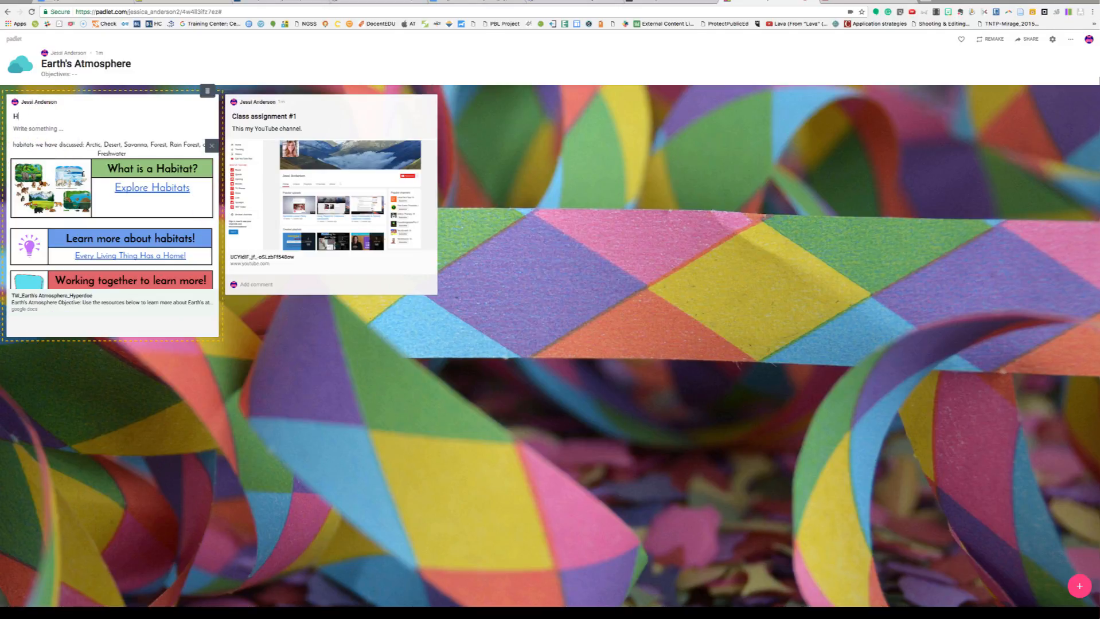
type("Atmosphere HyperDoc")
key("Tab")
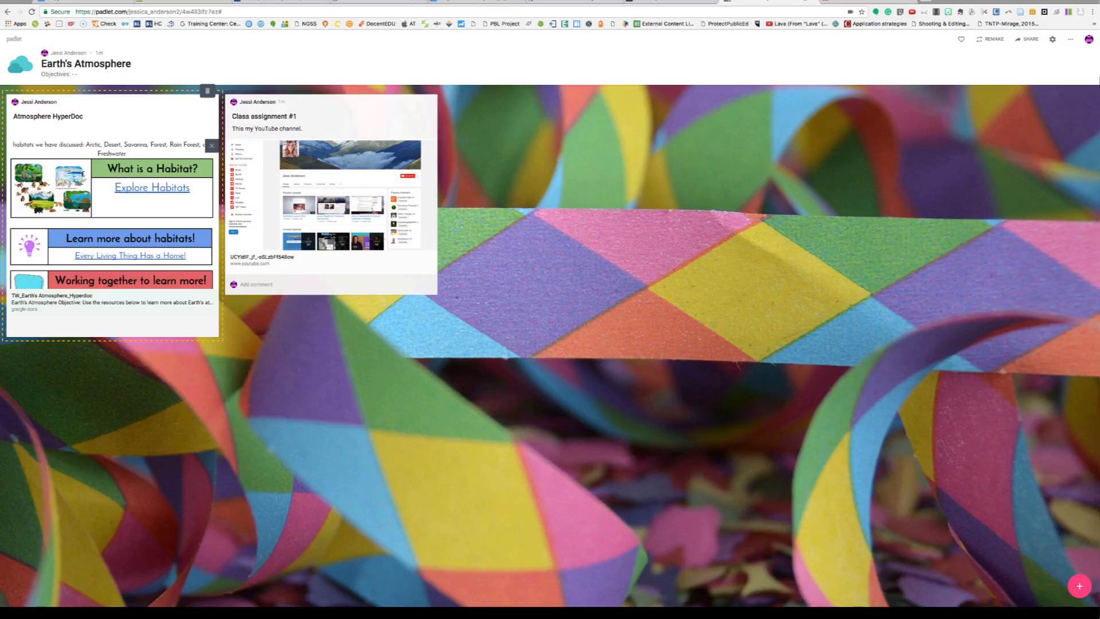